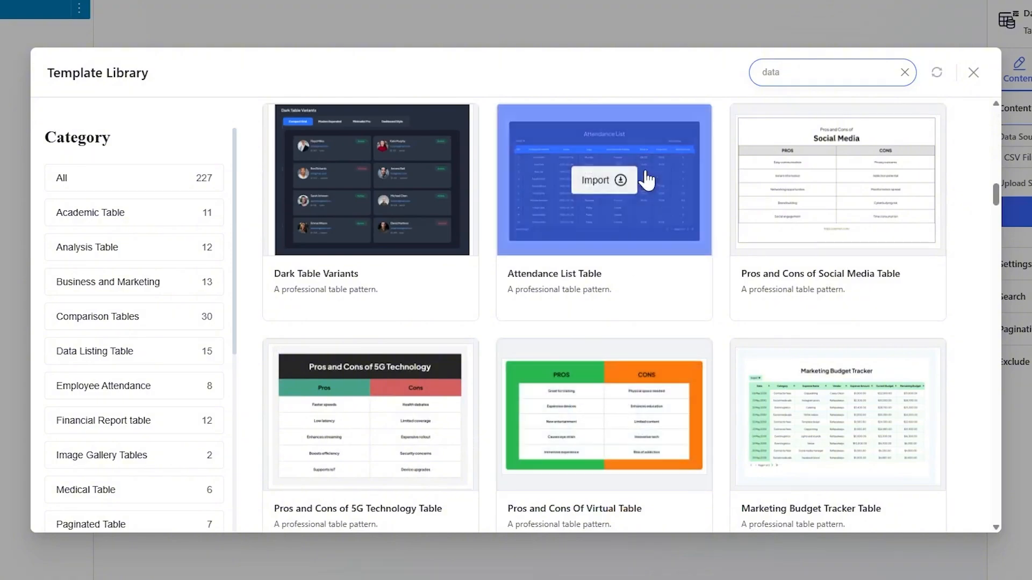
# Start a blank table in the Data Table post instead of using a library template.
pyautogui.click(594, 188)
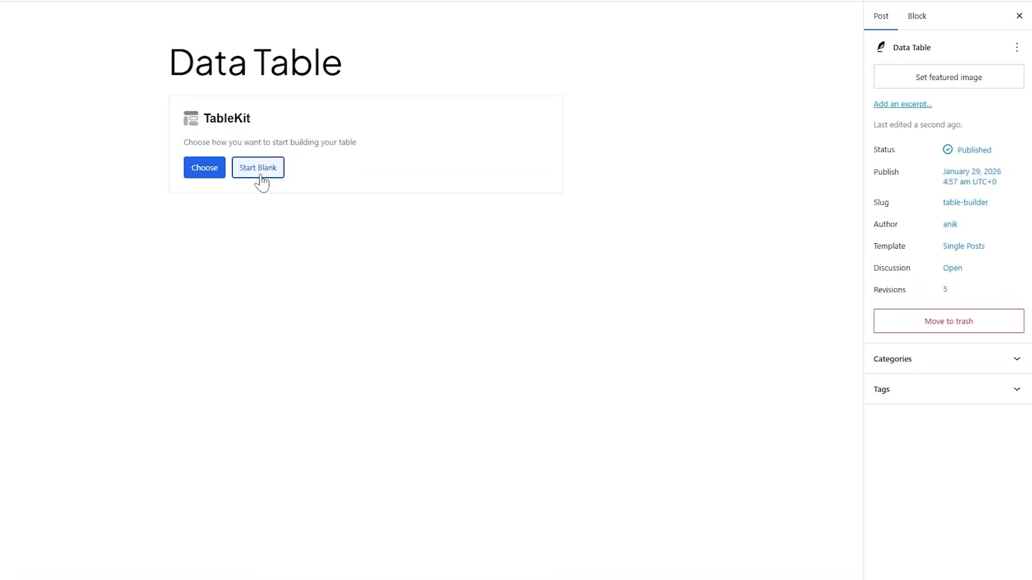
pyautogui.click(260, 178)
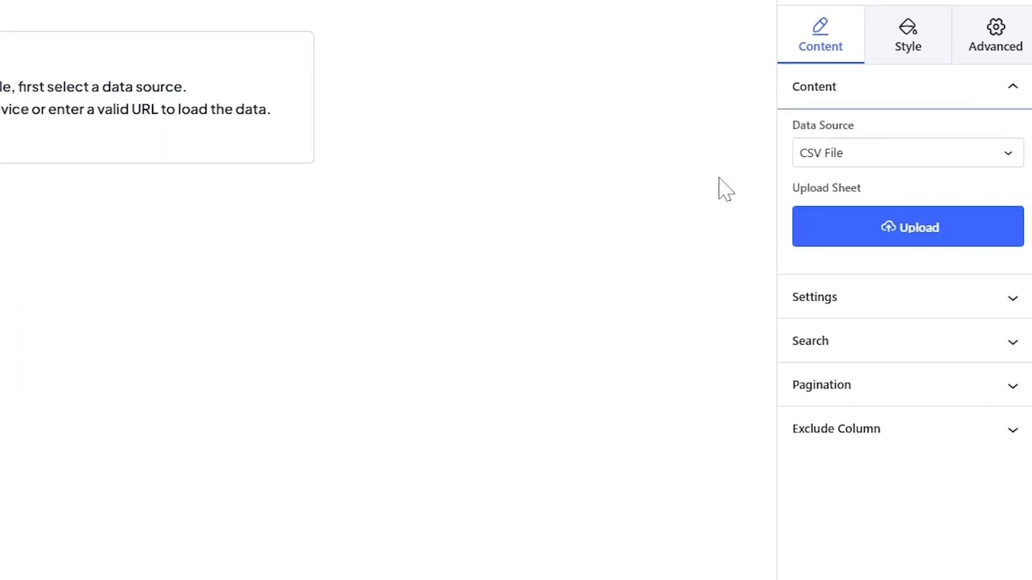
# Load customers-100-1.csv from the media library as the table's CSV File data source.
pyautogui.click(842, 157)
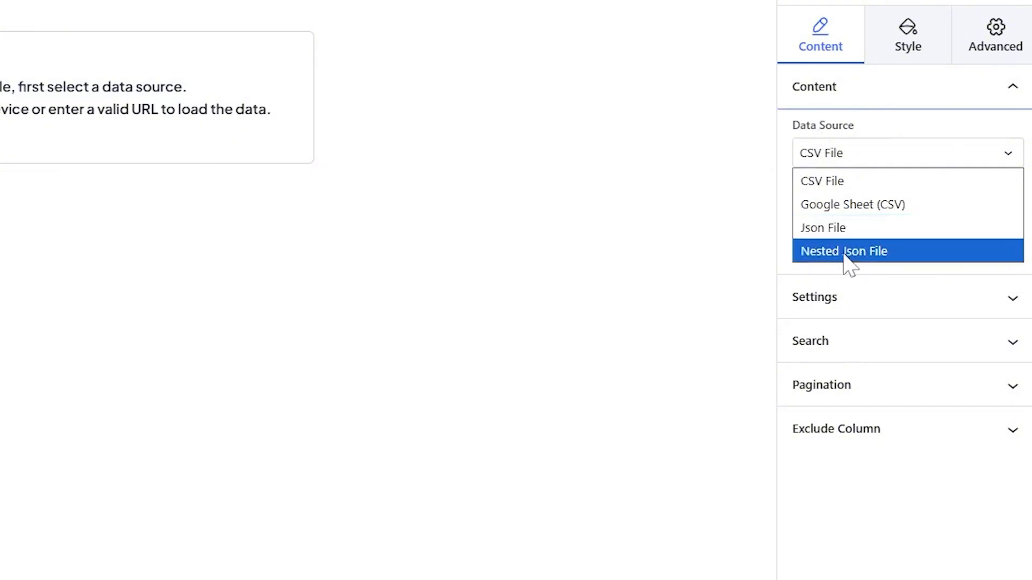
pyautogui.click(858, 156)
pyautogui.click(840, 242)
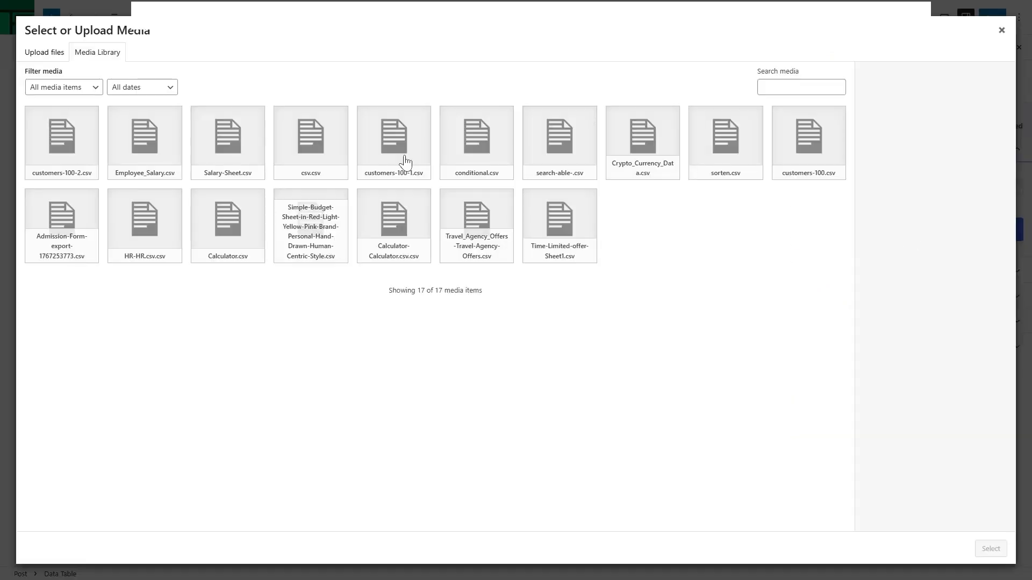
pyautogui.click(402, 159)
pyautogui.click(990, 549)
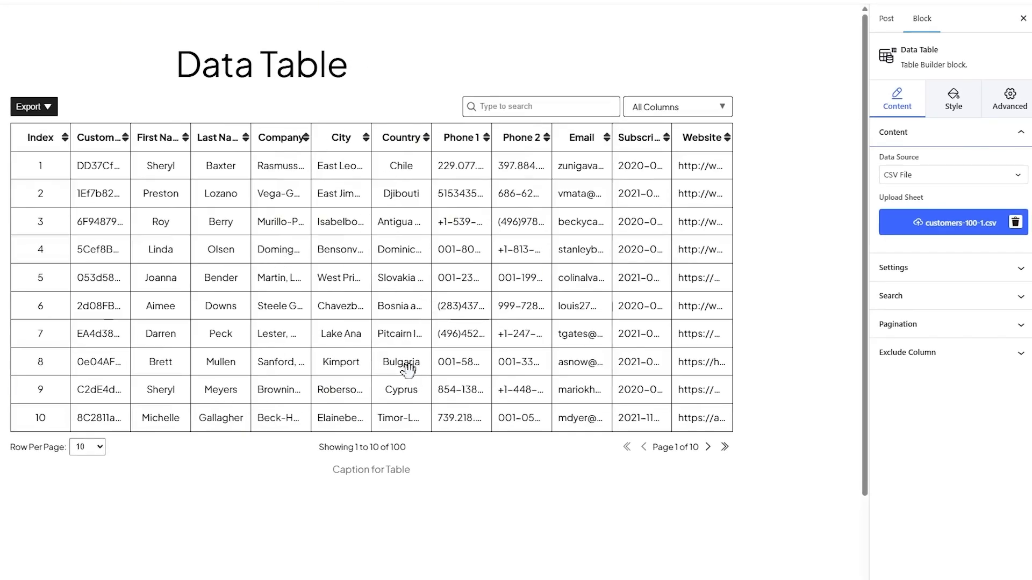
# Switch the data source to Google Sheet (CSV) and enter the URL of the student sheet.
pyautogui.click(928, 175)
pyautogui.click(924, 208)
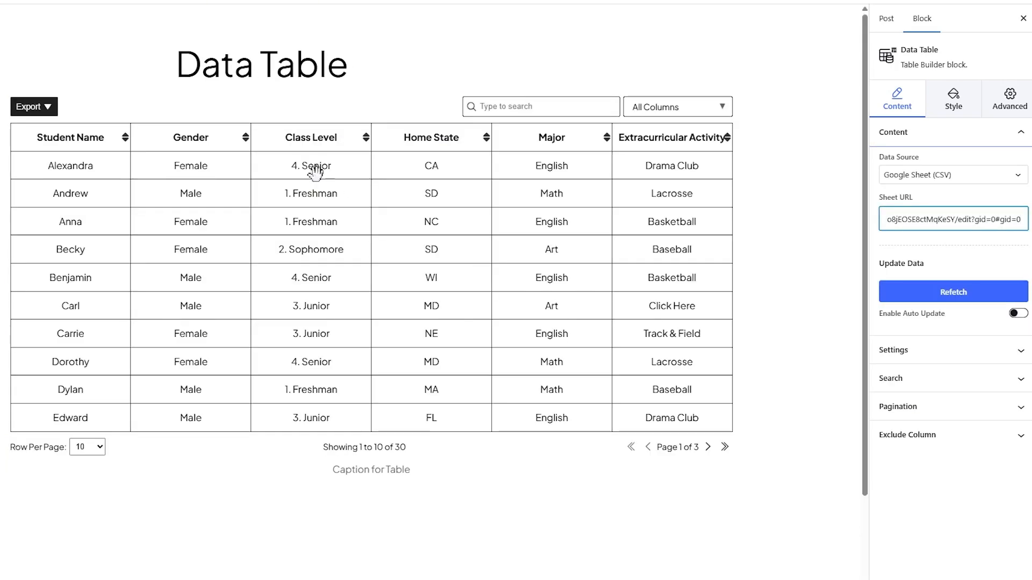
pyautogui.click(924, 175)
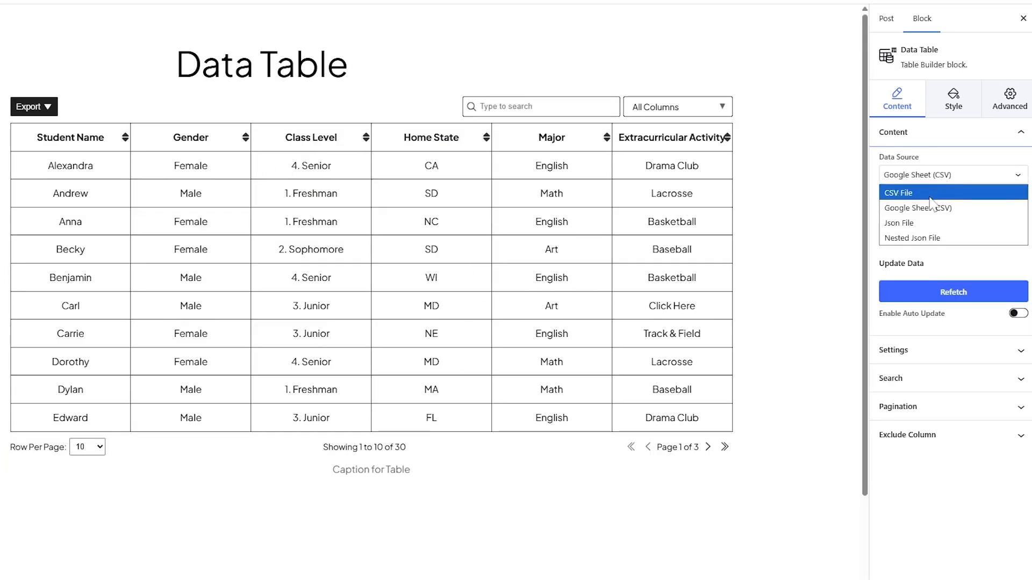
pyautogui.click(919, 223)
pyautogui.click(920, 220)
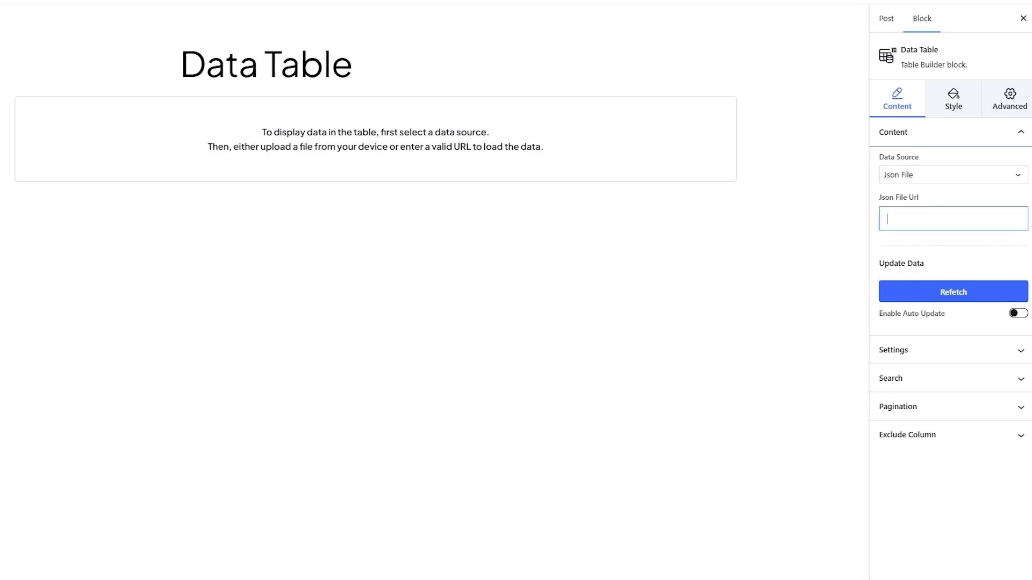
pyautogui.write('https://jsonplaceholder.typicode.com/posts')
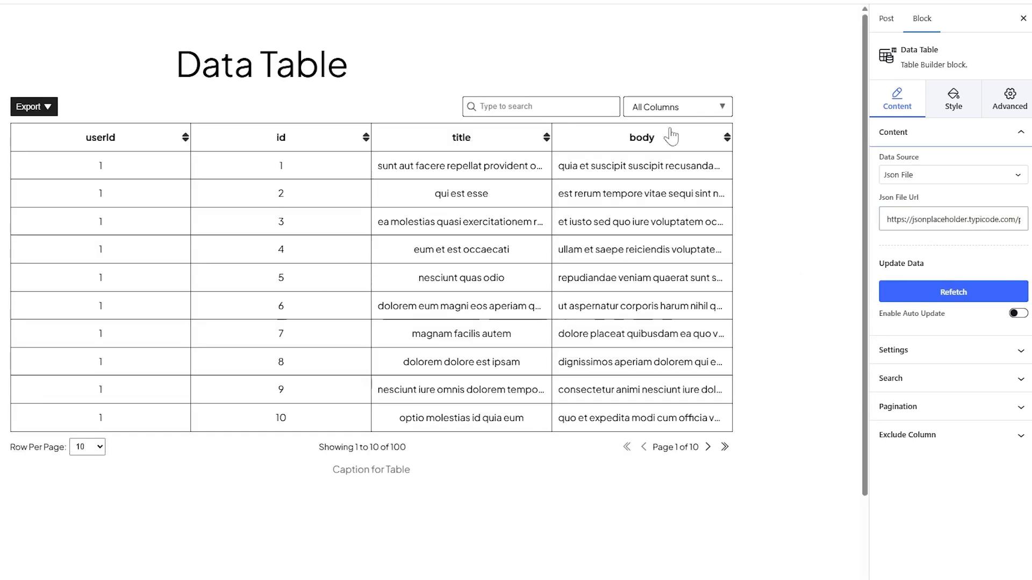
# Load the jsonplaceholder.typicode.com/users URL as a Nested Json File and try the JSON roots root -> address, root -> address -> geo and root -> company.
pyautogui.click(902, 174)
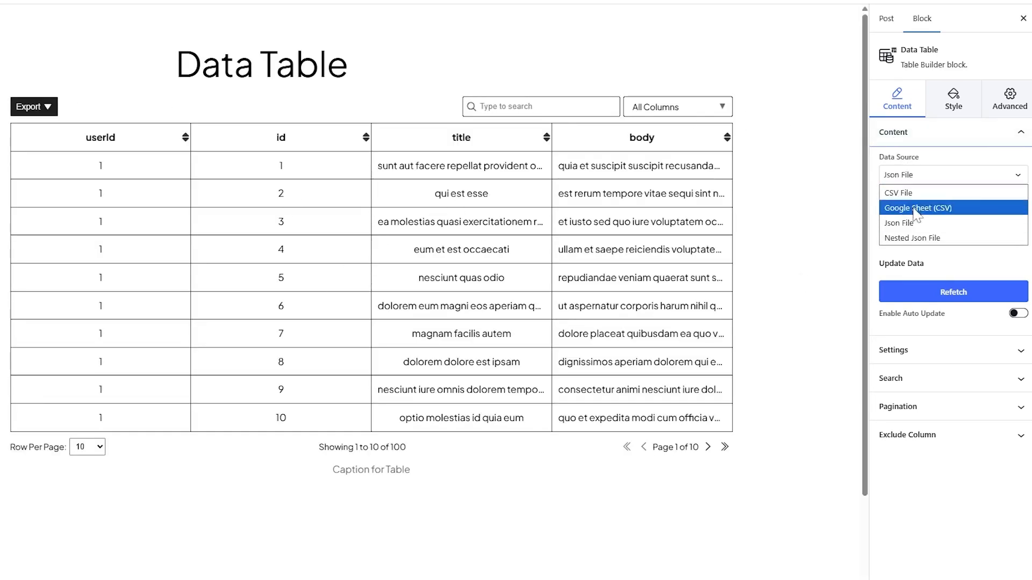
pyautogui.click(913, 238)
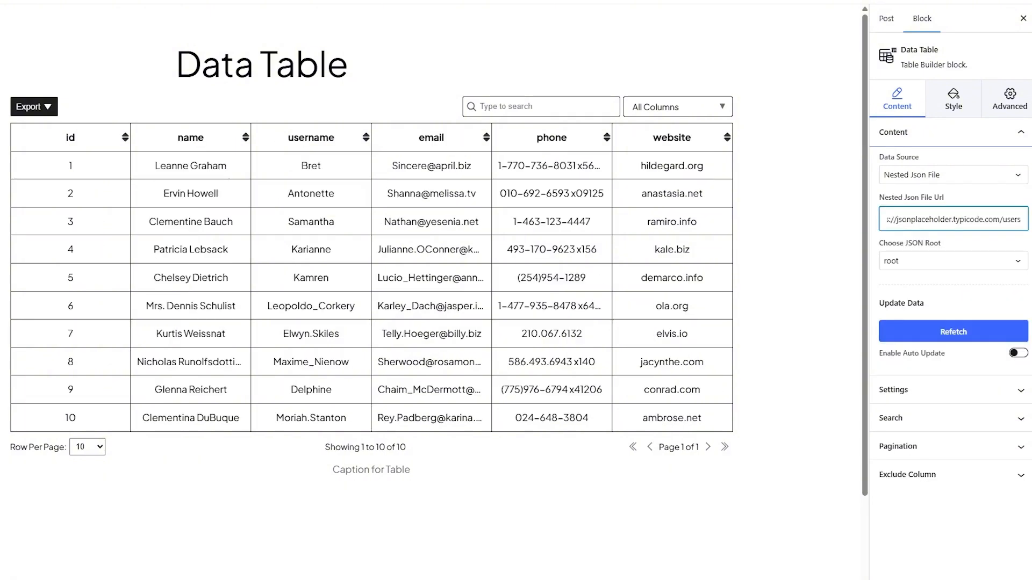
pyautogui.click(905, 262)
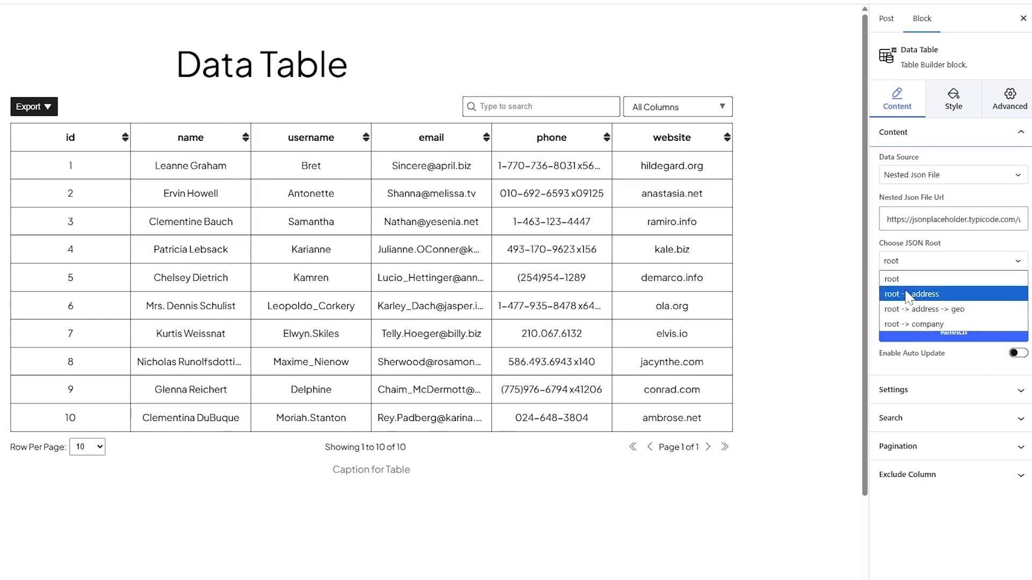
pyautogui.click(907, 295)
pyautogui.click(918, 269)
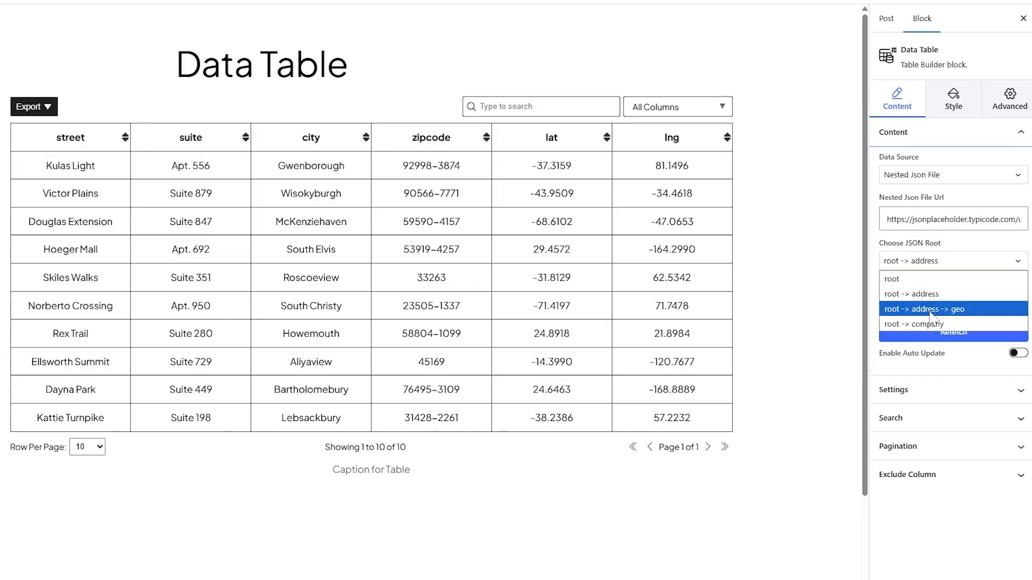
pyautogui.click(934, 319)
pyautogui.click(936, 262)
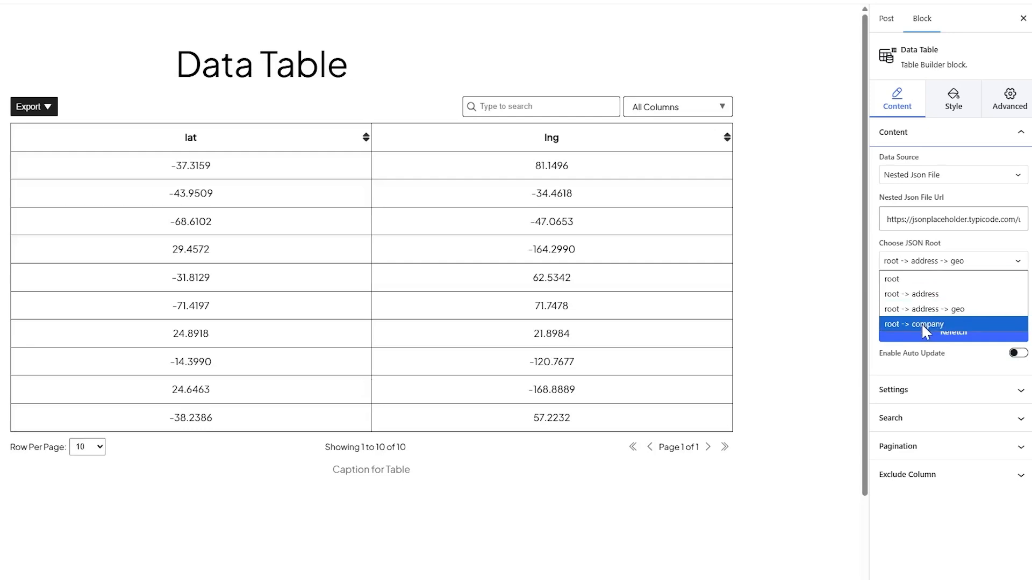
pyautogui.click(921, 324)
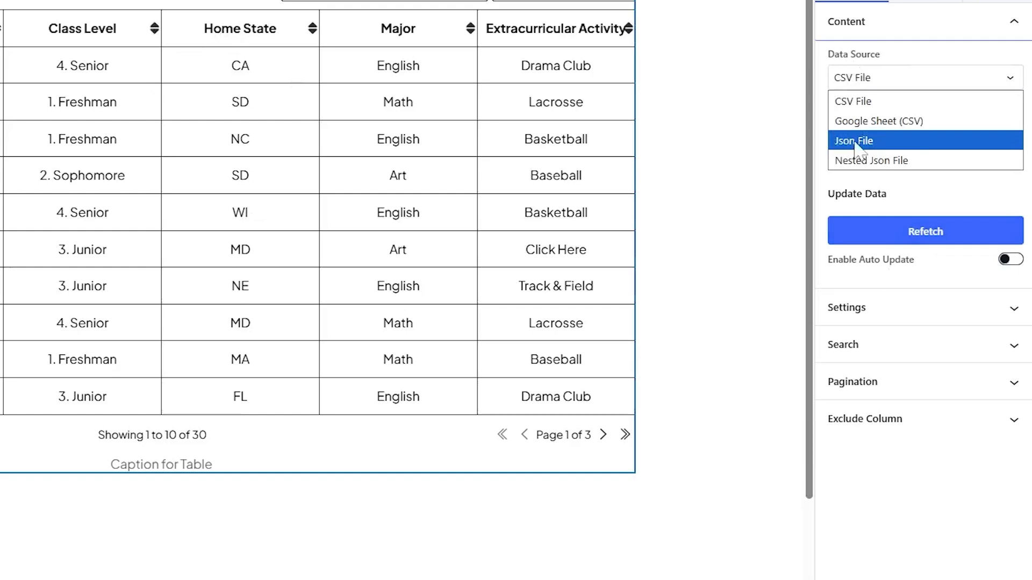
# Set the data source to Google Sheet (CSV) and refetch the sheet's data.
pyautogui.click(860, 121)
pyautogui.click(917, 231)
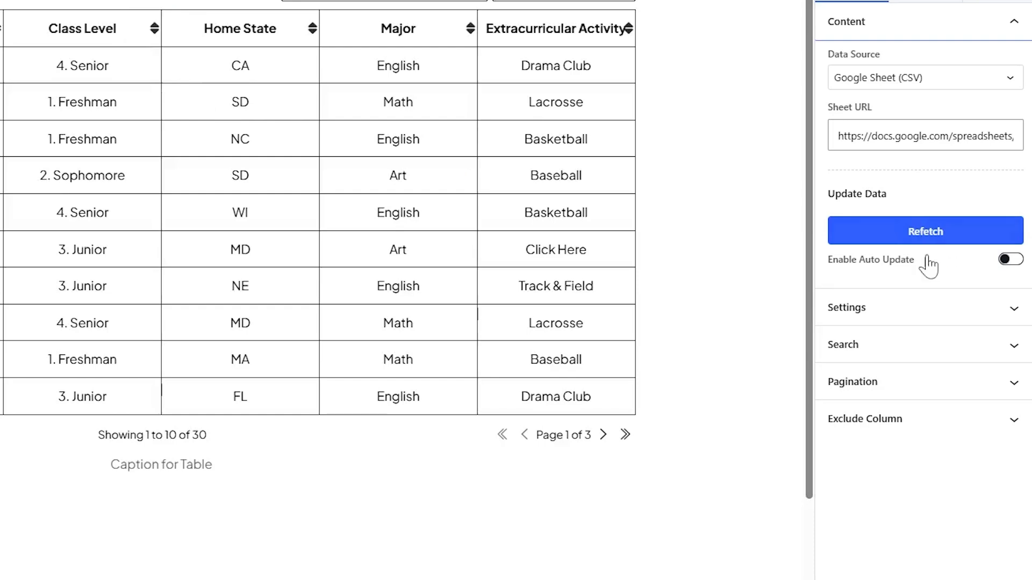
# Enable auto update for the Google Sheet data with an interval of 1 minute.
pyautogui.click(1010, 260)
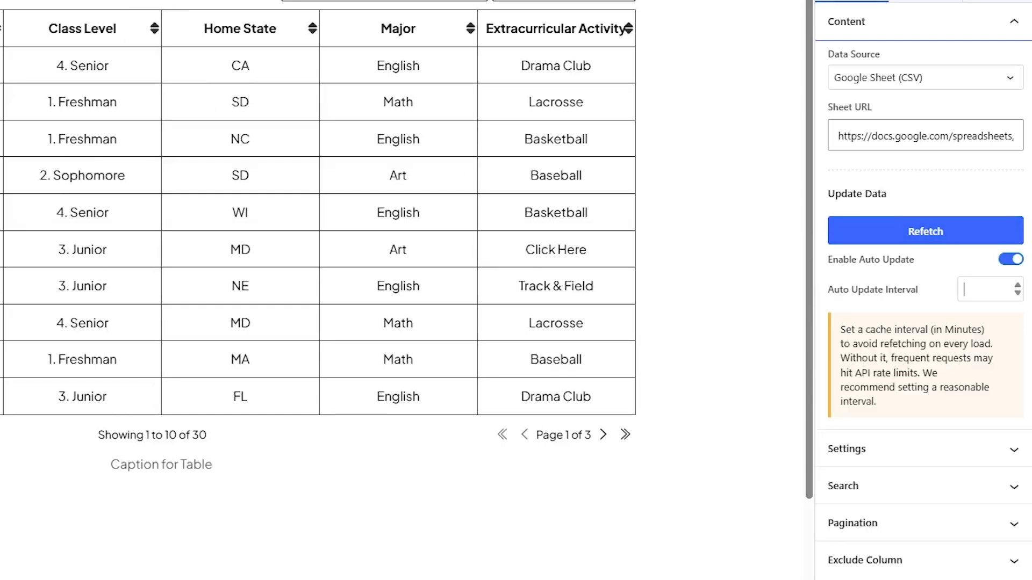
pyautogui.write('1')
pyautogui.moveTo(974, 291); pyautogui.dragTo(945, 299)
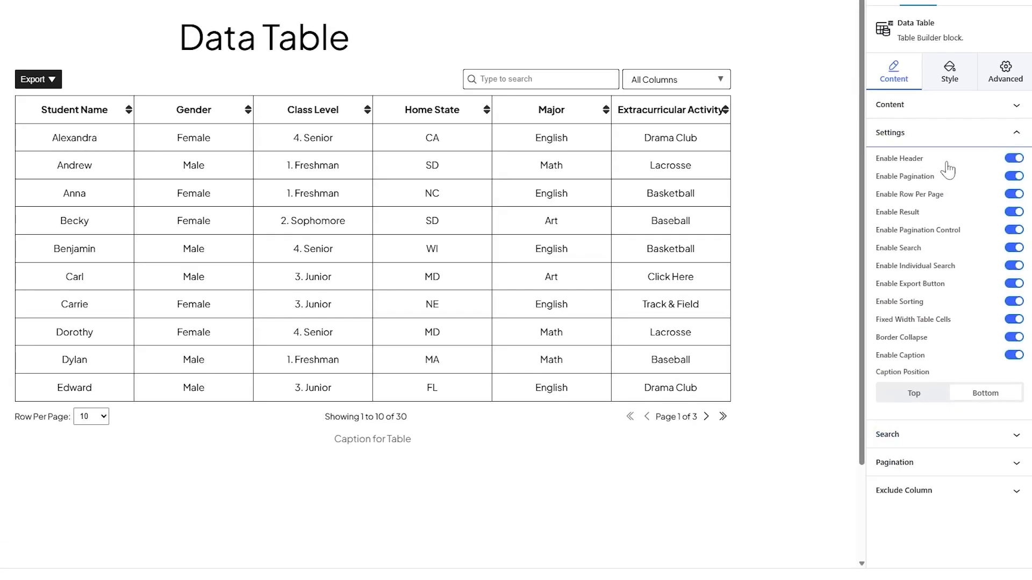
# Turn the table's header, pagination and row-per-page control off and back on, one at a time.
pyautogui.click(1012, 160)
pyautogui.click(1011, 160)
pyautogui.click(1015, 177)
pyautogui.click(1016, 178)
pyautogui.click(1015, 194)
pyautogui.click(1015, 194)
# Turn the pagination control, search and individual search off and back on, one at a time.
pyautogui.click(1014, 230)
pyautogui.click(1014, 230)
pyautogui.click(1013, 247)
pyautogui.click(1014, 248)
pyautogui.click(1012, 266)
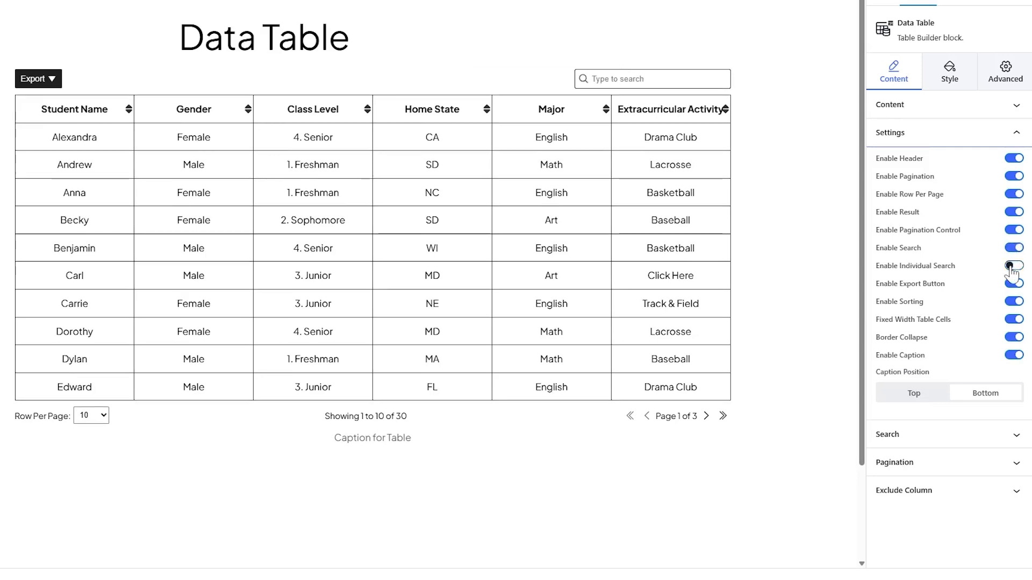
pyautogui.click(1012, 266)
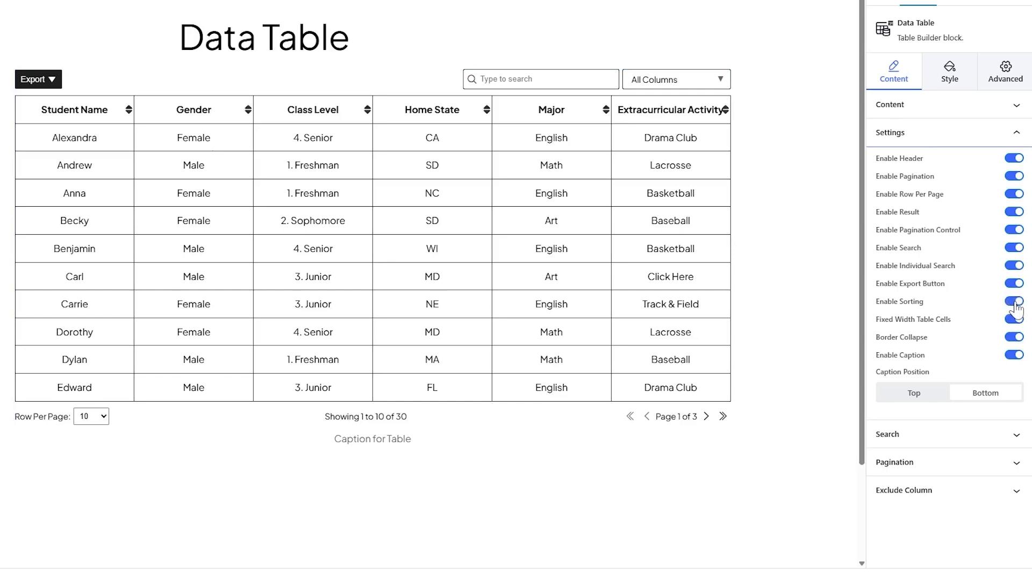
# Try the table without fixed-width cells and border collapse, restoring both options.
pyautogui.click(1014, 321)
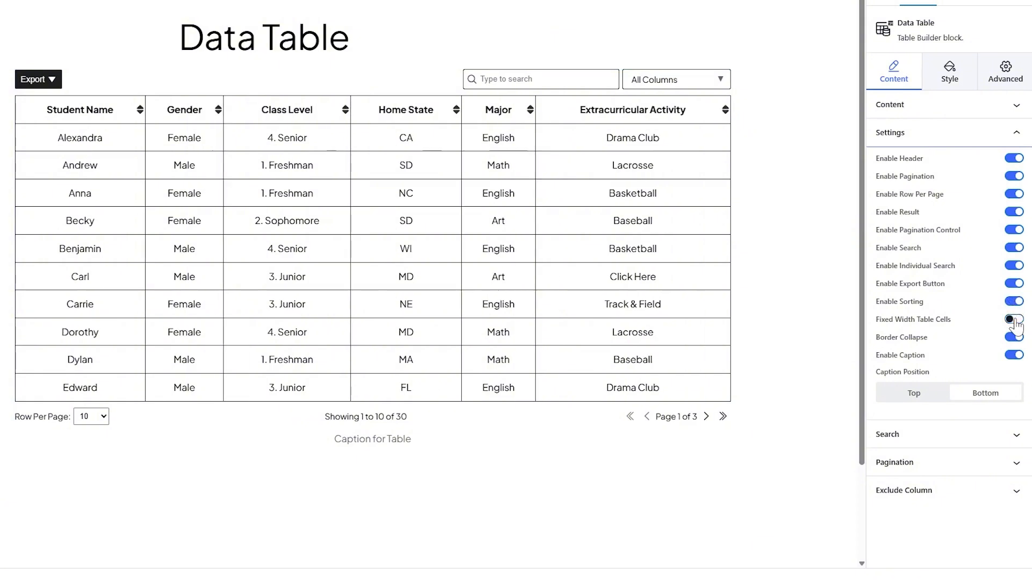
pyautogui.click(1014, 320)
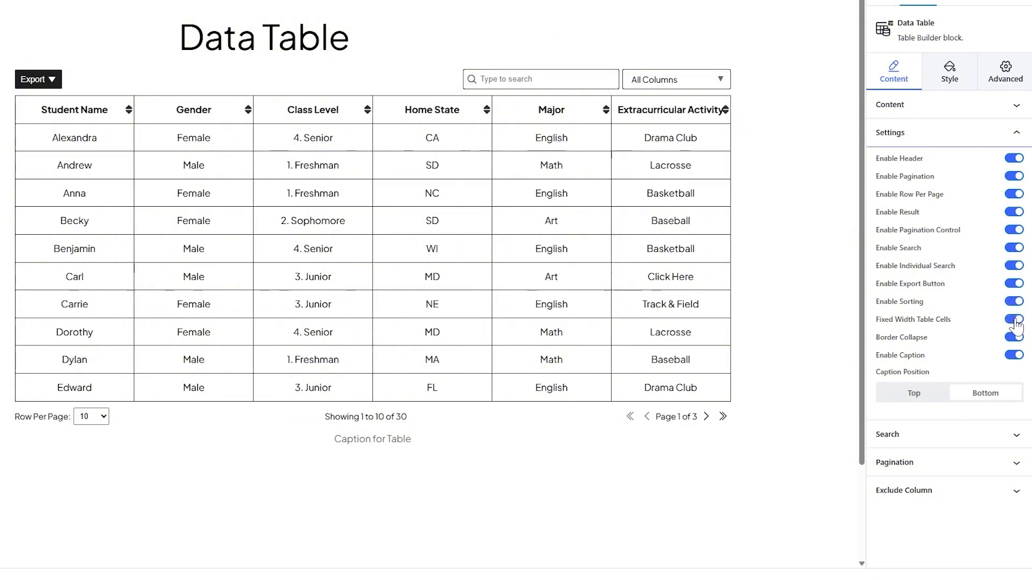
pyautogui.click(1015, 320)
pyautogui.click(1015, 337)
# Caption the table "Data Table" and try the caption at the top before returning it to the bottom.
pyautogui.click(1015, 356)
pyautogui.click(1014, 356)
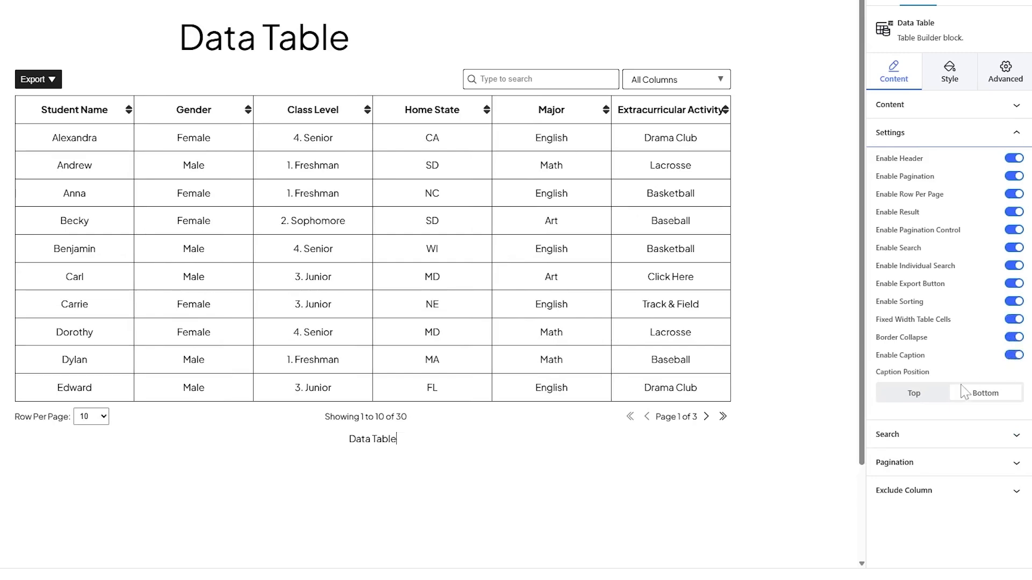
pyautogui.click(925, 397)
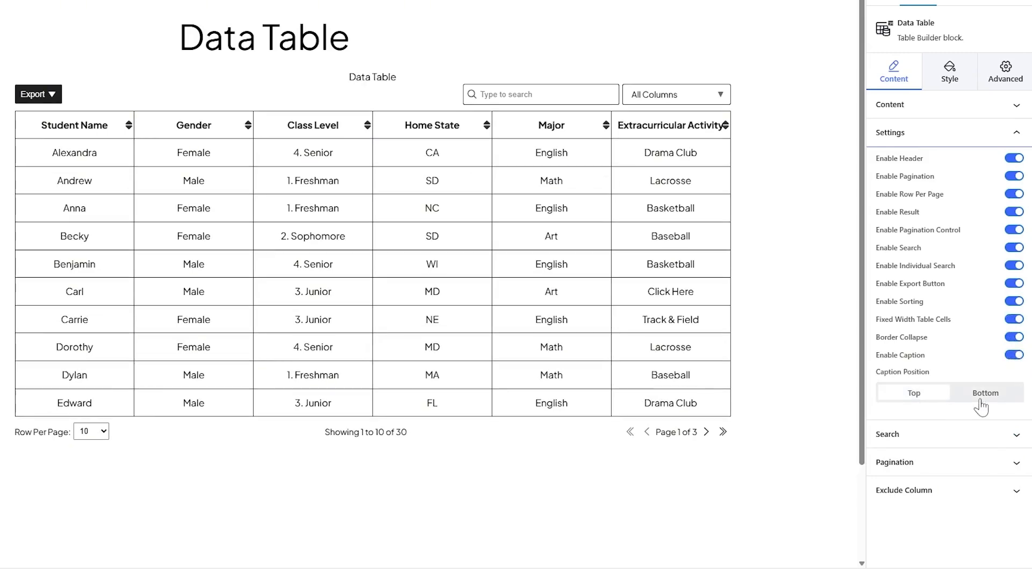
pyautogui.click(986, 407)
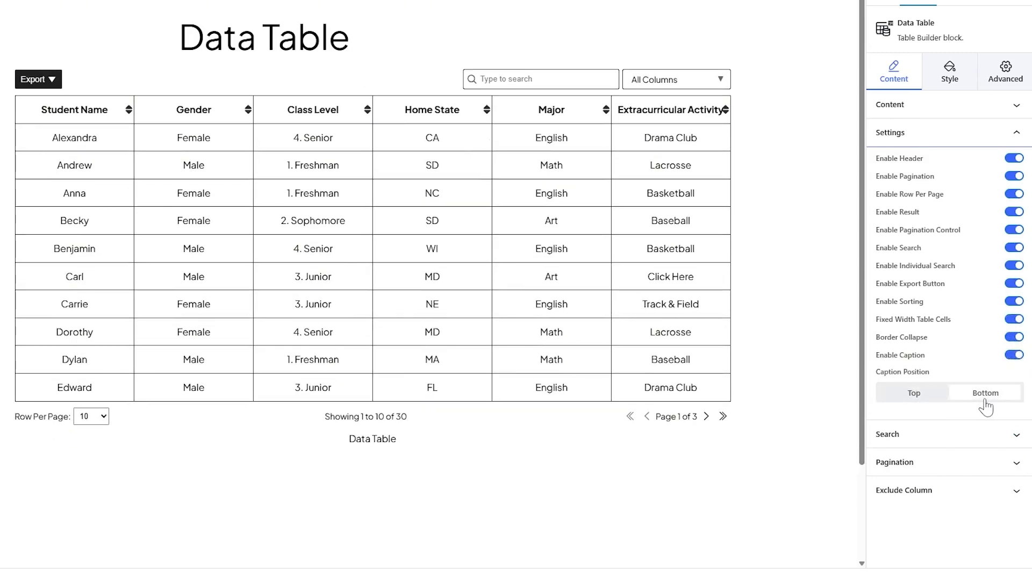
# Try a count of 20 rows per page in the pagination settings and return it to 10.
pyautogui.click(928, 434)
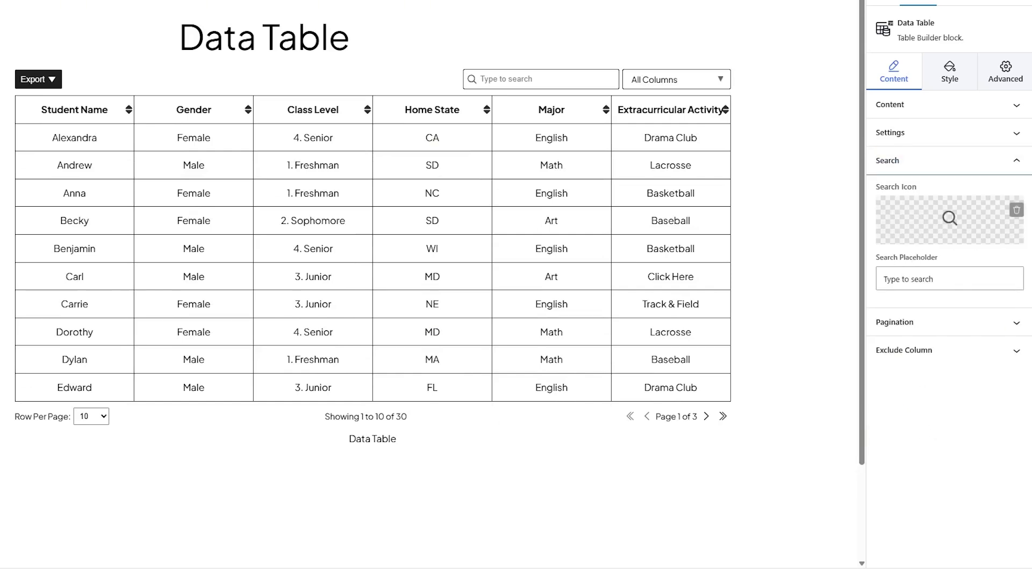
pyautogui.click(909, 325)
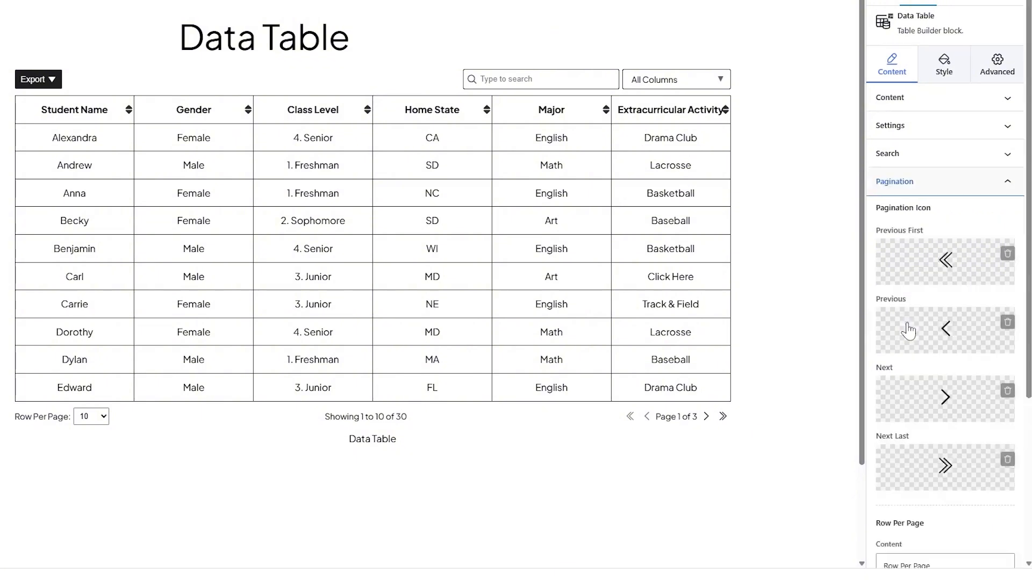
pyautogui.scroll(-3, 908, 330)
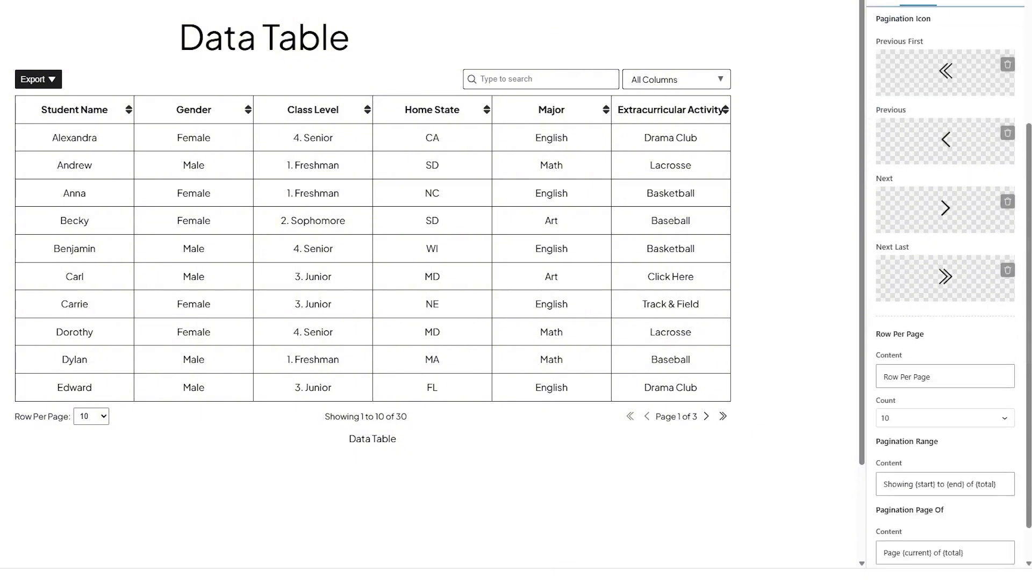
pyautogui.click(946, 423)
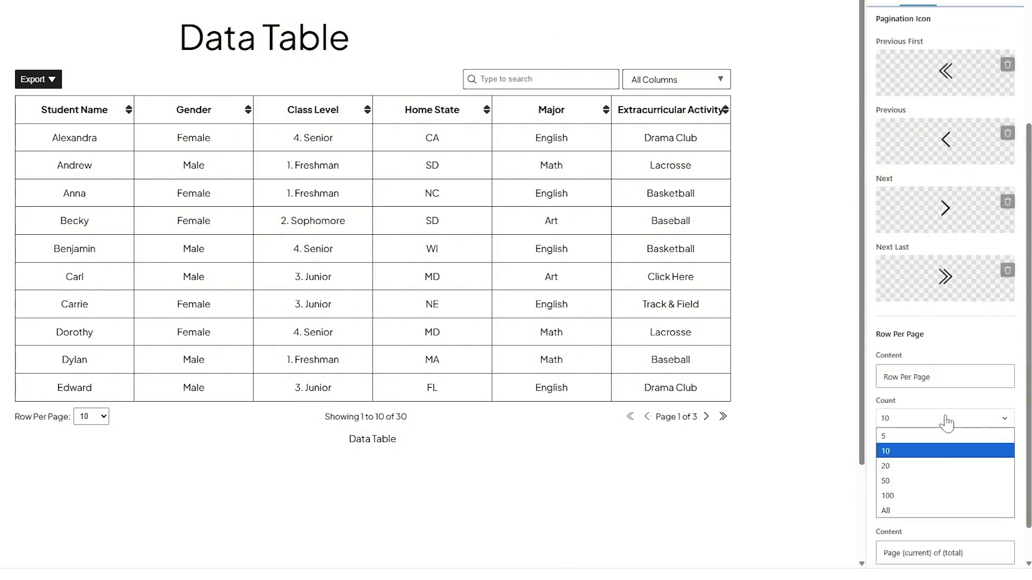
pyautogui.click(933, 465)
pyautogui.click(921, 424)
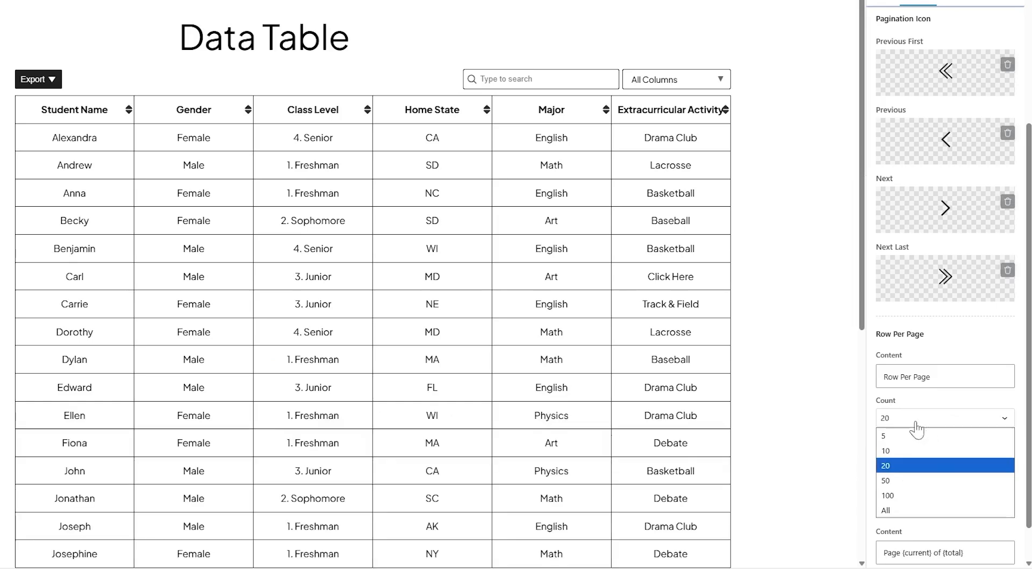
pyautogui.click(902, 450)
# Try excluding the Gender, Class Level and Home State columns from the table.
pyautogui.scroll(-1, 920, 365)
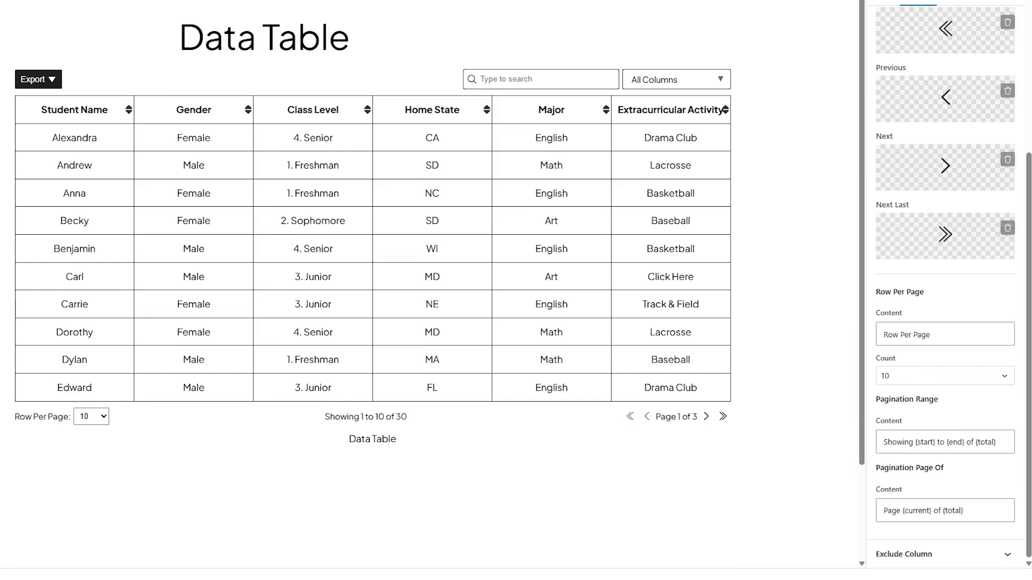
pyautogui.click(946, 554)
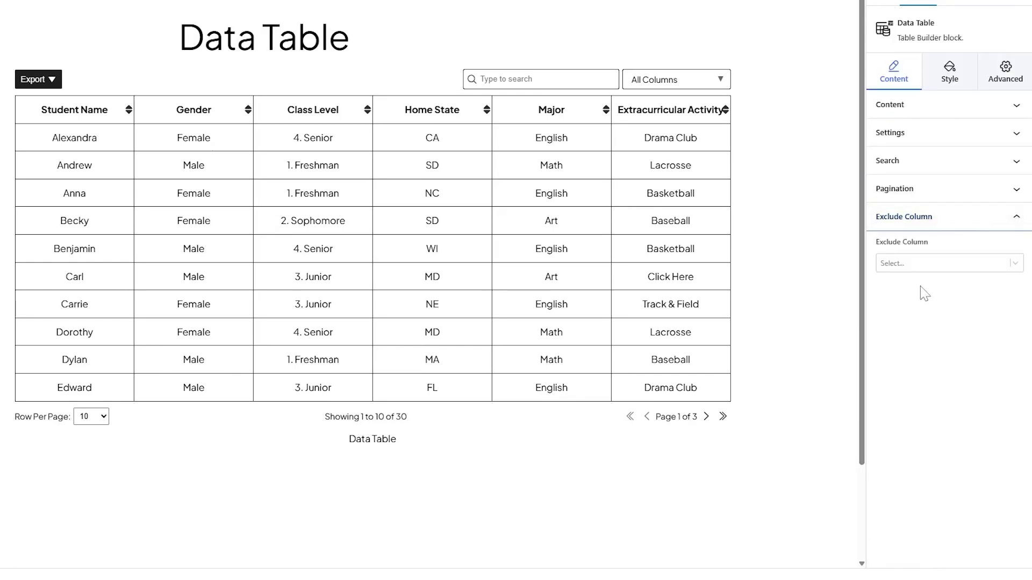
pyautogui.click(917, 270)
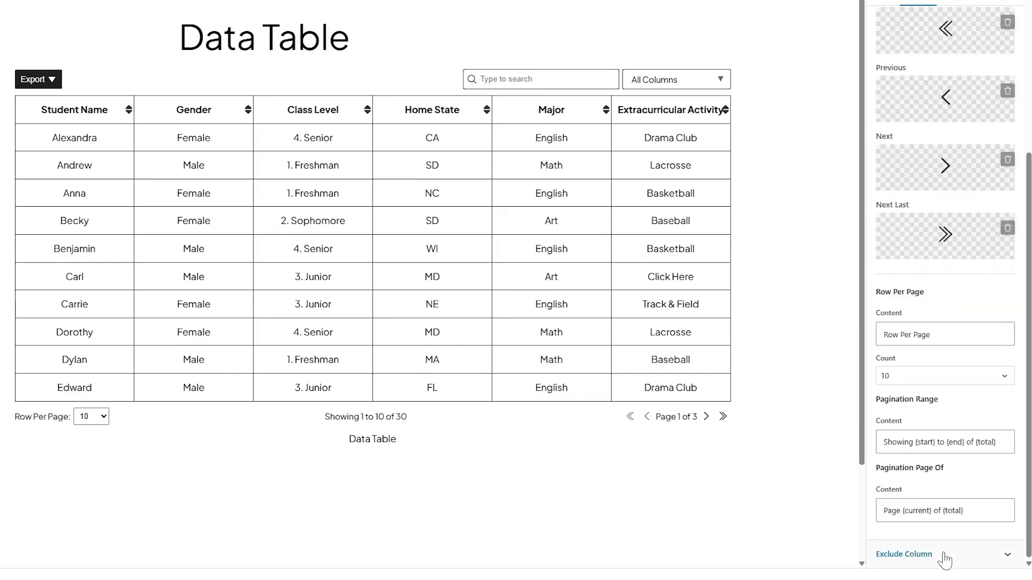
pyautogui.click(944, 554)
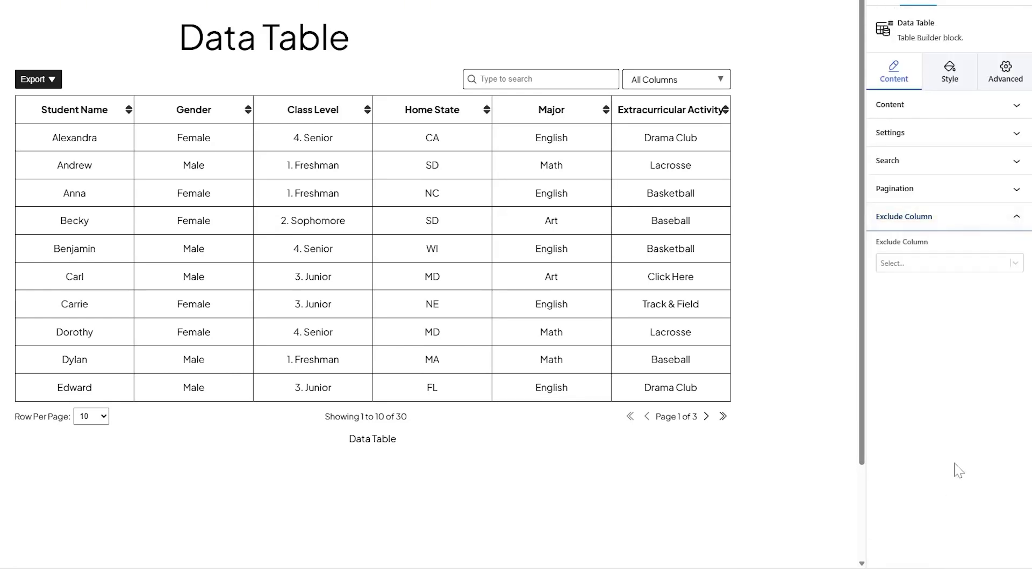
pyautogui.click(922, 264)
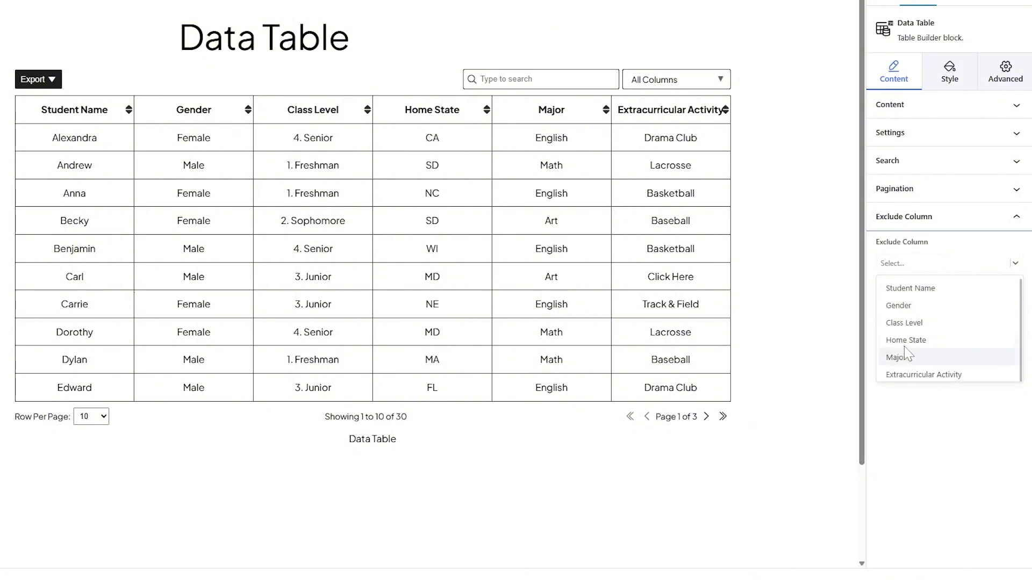
pyautogui.click(911, 307)
pyautogui.click(948, 274)
pyautogui.click(932, 309)
pyautogui.click(967, 276)
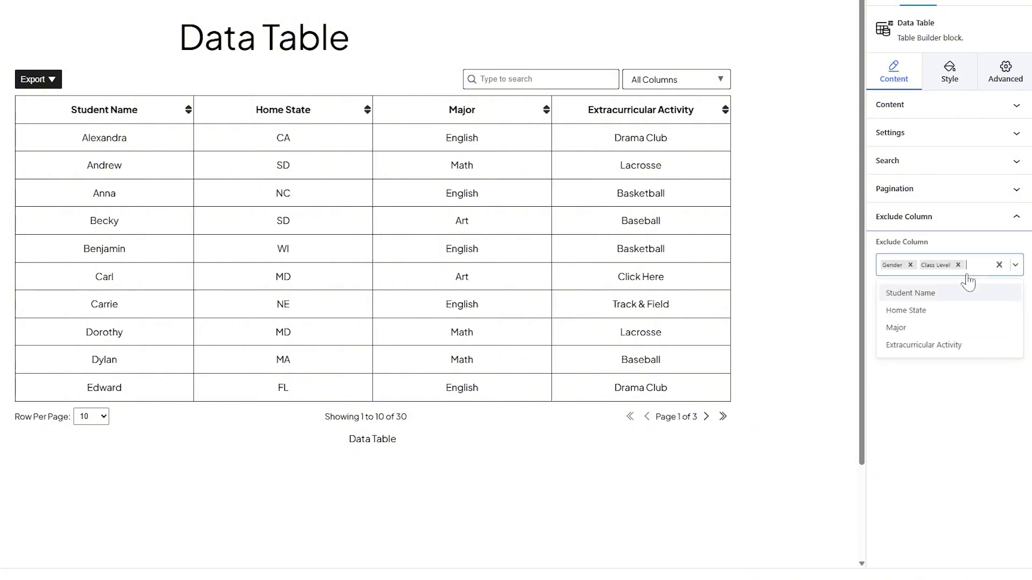
pyautogui.click(933, 311)
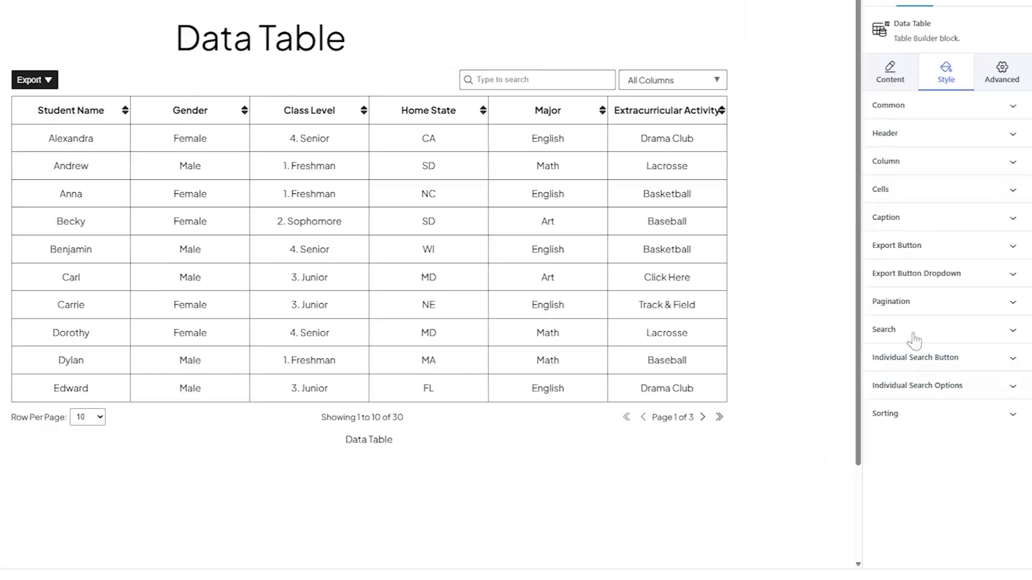
pyautogui.click(907, 105)
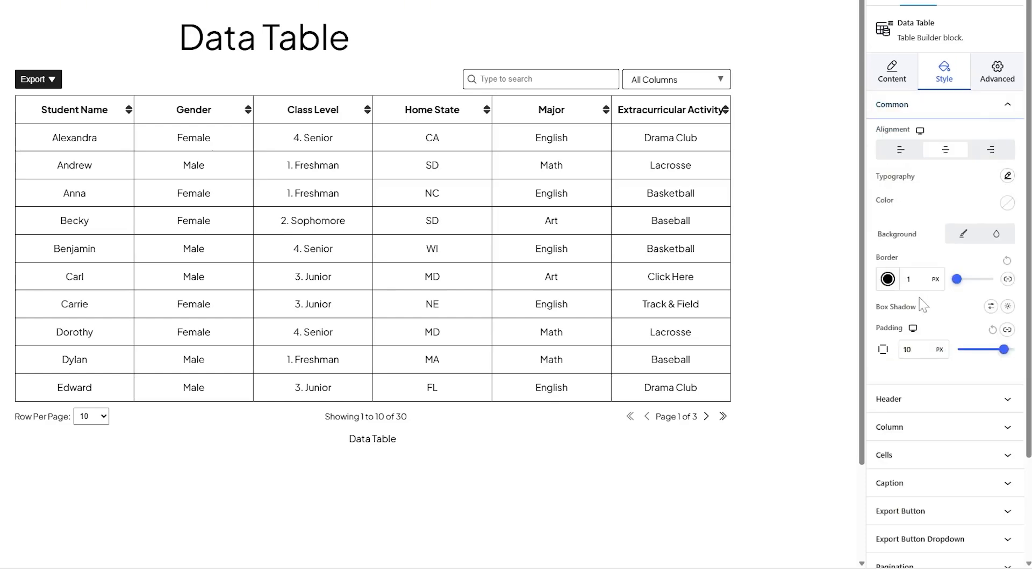
pyautogui.click(908, 399)
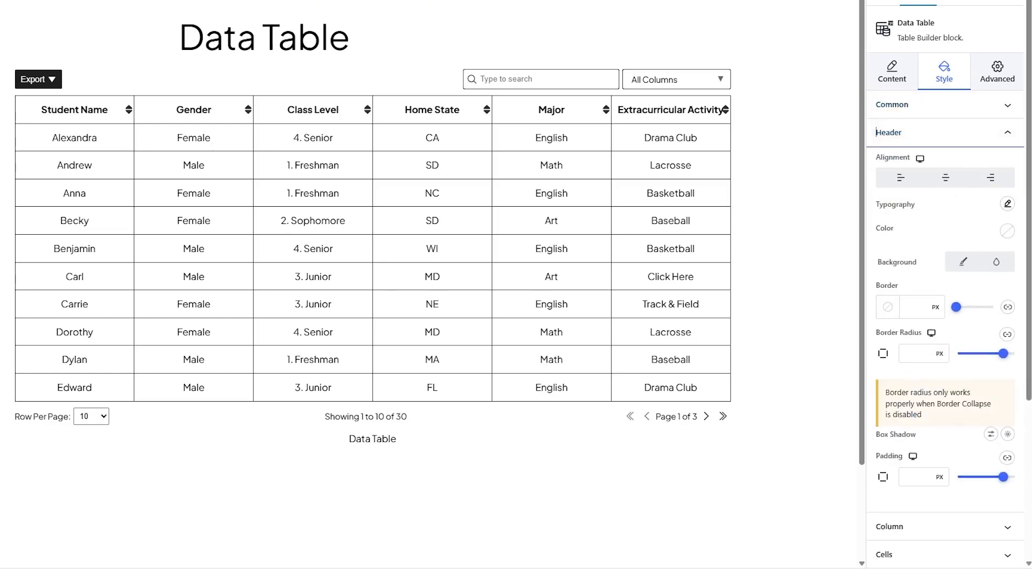
pyautogui.click(876, 133)
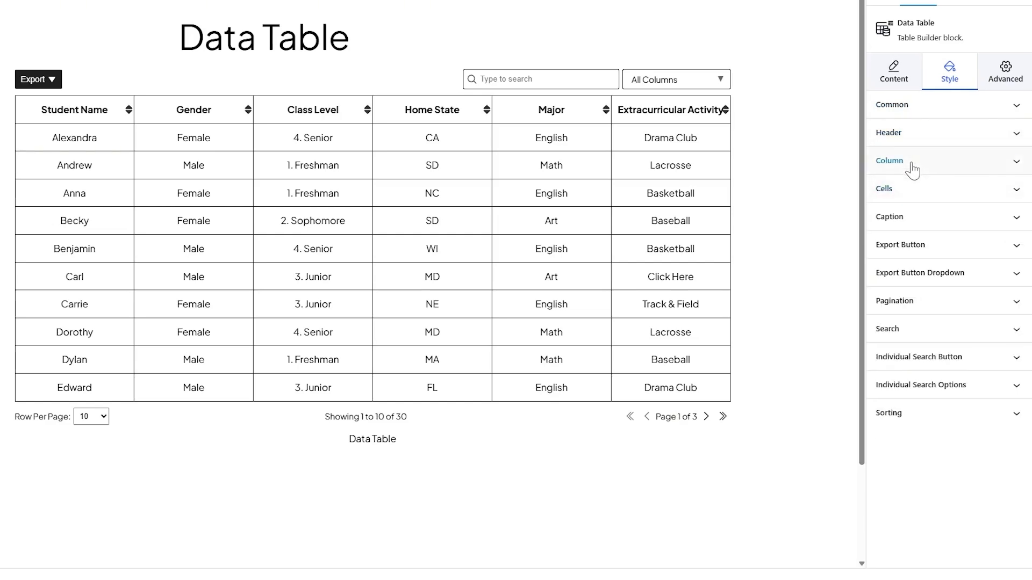
# Assign the first column style item to the Student Name column and colour its text orange.
pyautogui.click(912, 166)
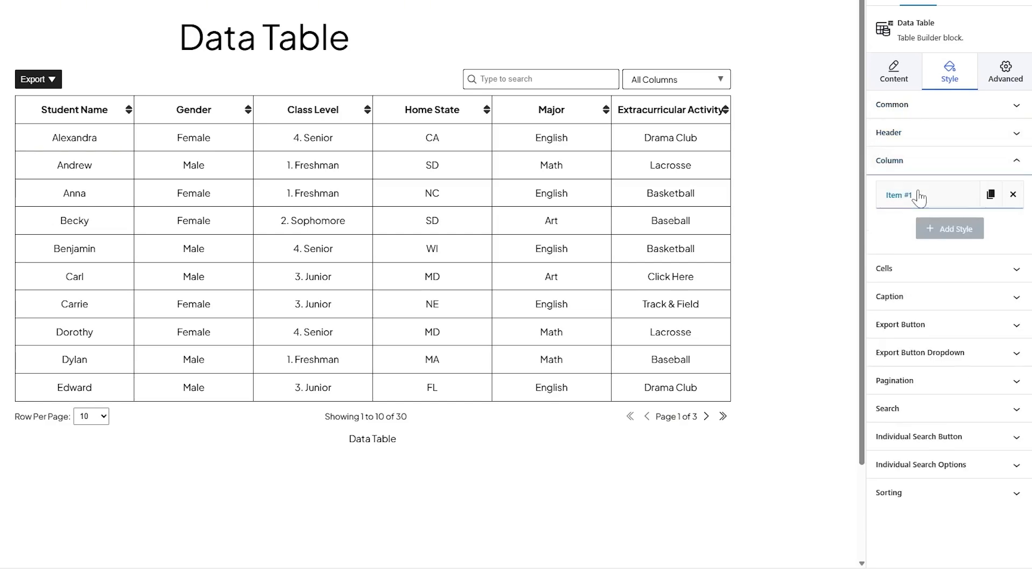
pyautogui.click(918, 197)
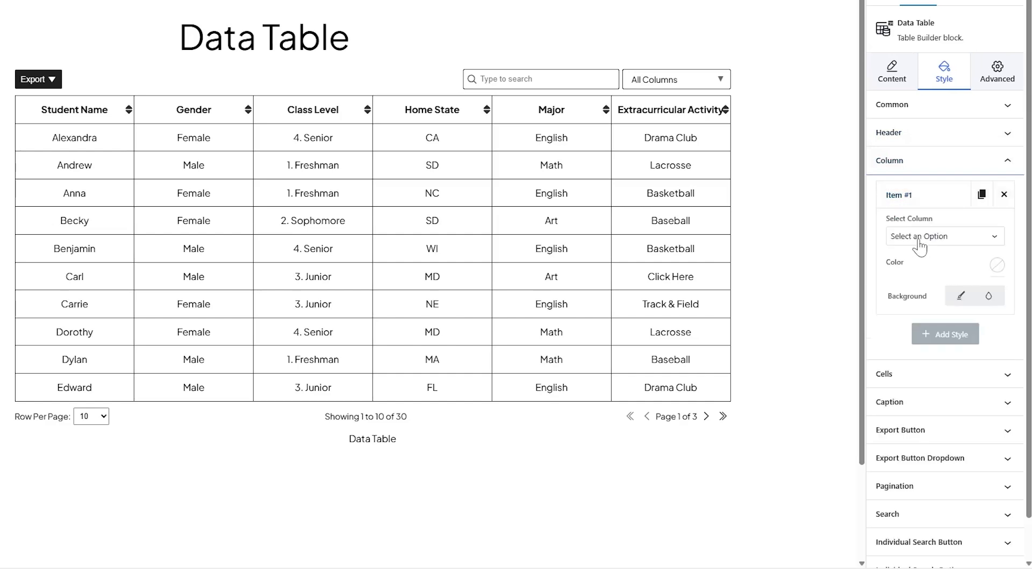
pyautogui.click(919, 242)
pyautogui.click(922, 268)
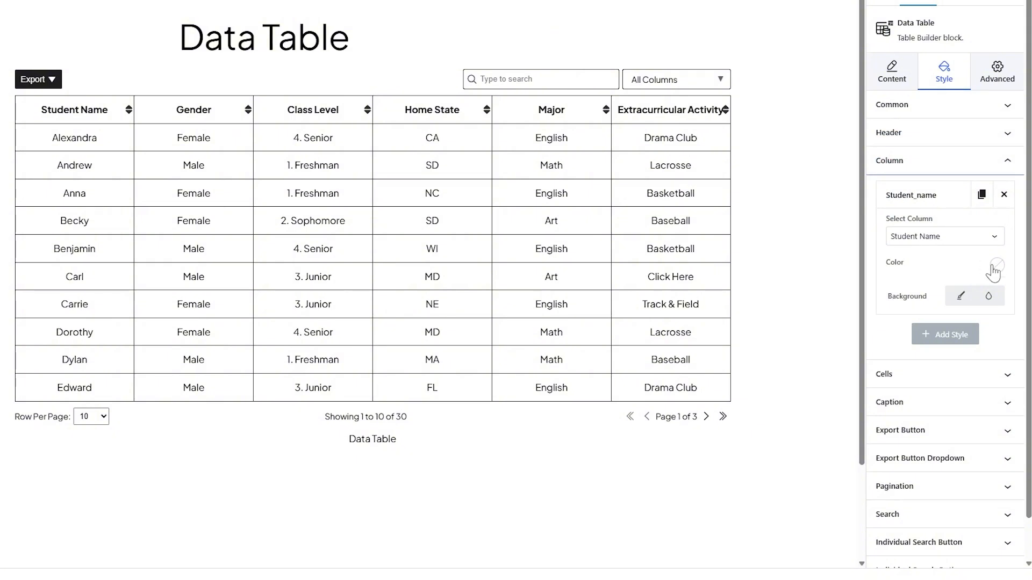
pyautogui.click(995, 266)
pyautogui.click(956, 402)
# Give the Student Name column a solid dark green background.
pyautogui.click(960, 296)
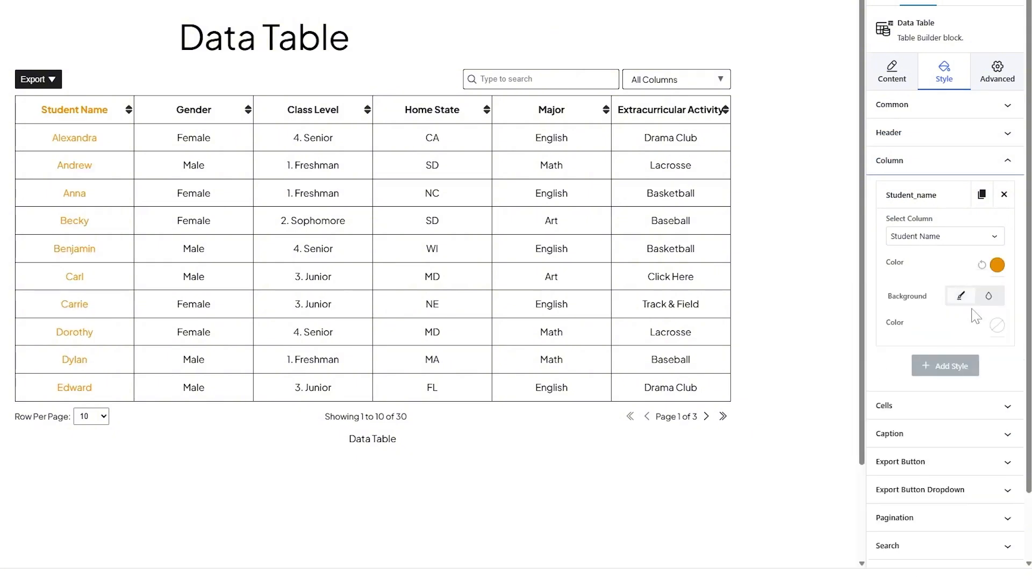
pyautogui.click(997, 325)
pyautogui.click(938, 264)
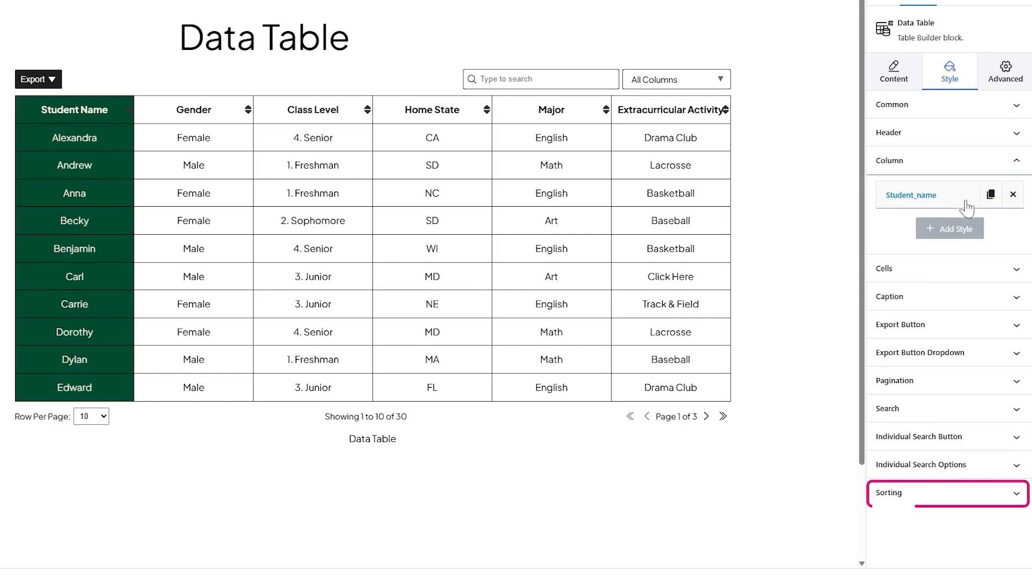
# Enable the table freeze, turn on column freezing with Column 3 as the start from the left, and apply it.
pyautogui.click(994, 71)
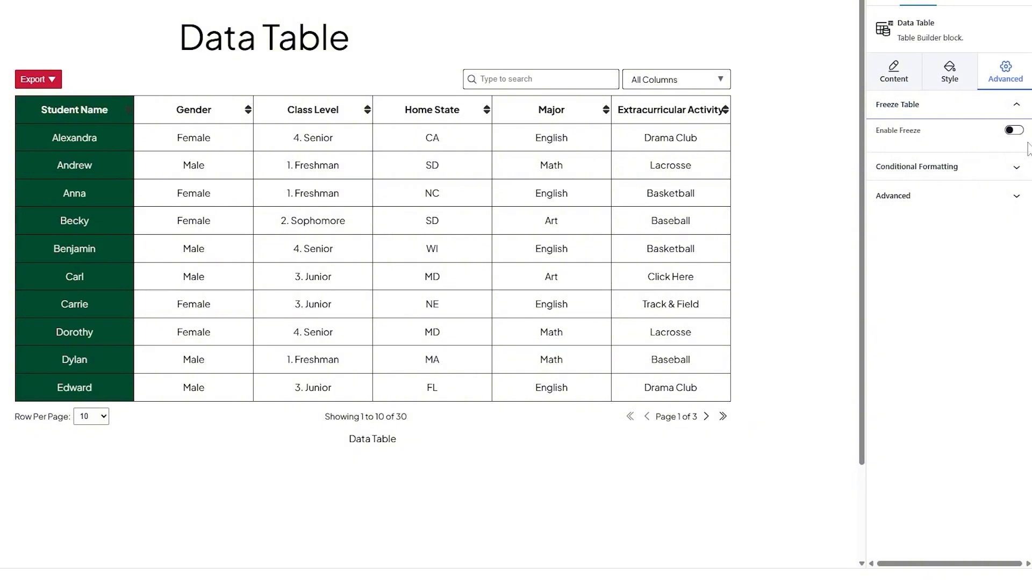
pyautogui.click(1014, 130)
pyautogui.click(937, 169)
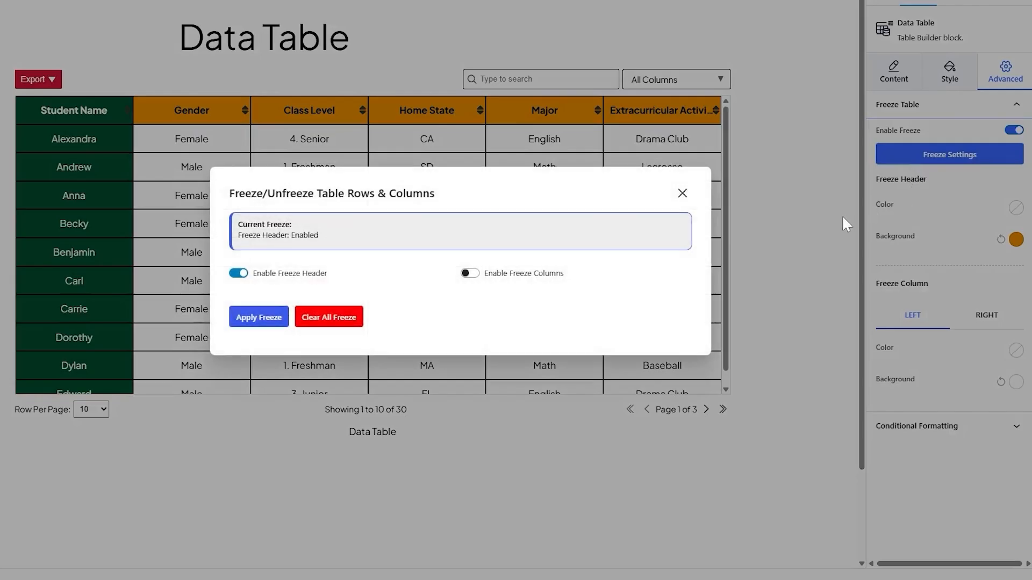
pyautogui.click(467, 273)
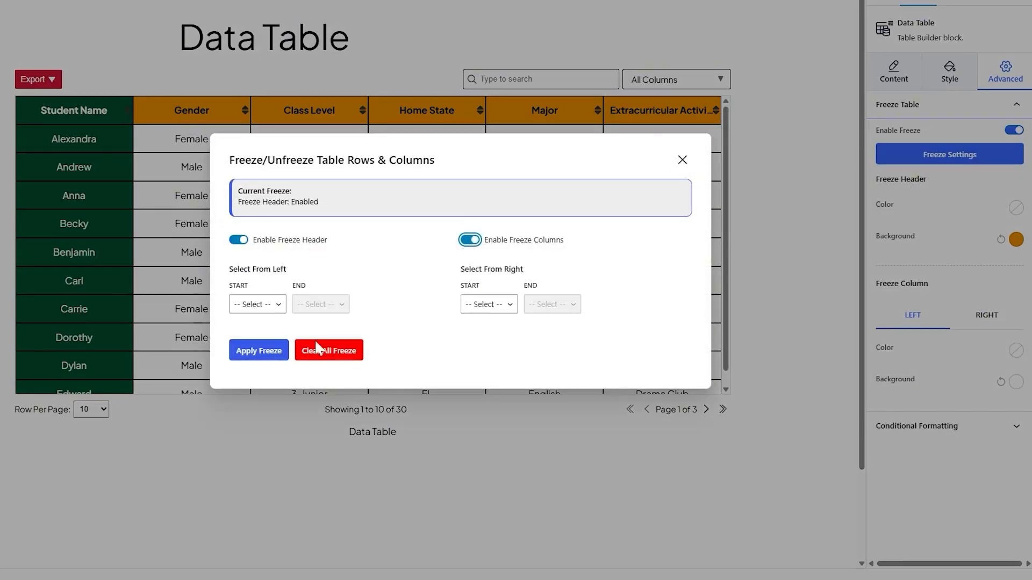
pyautogui.click(257, 311)
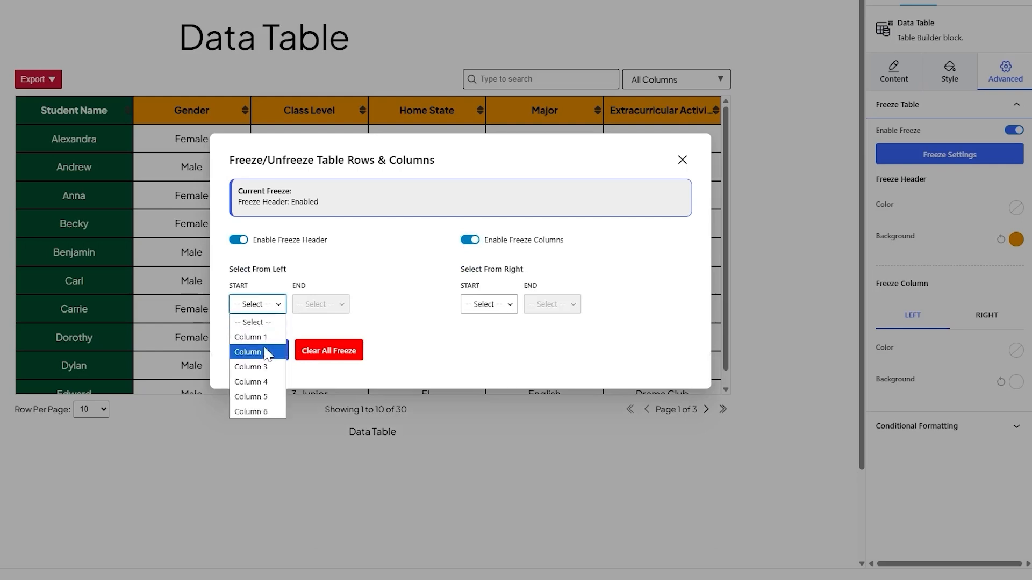
pyautogui.click(271, 359)
pyautogui.click(264, 359)
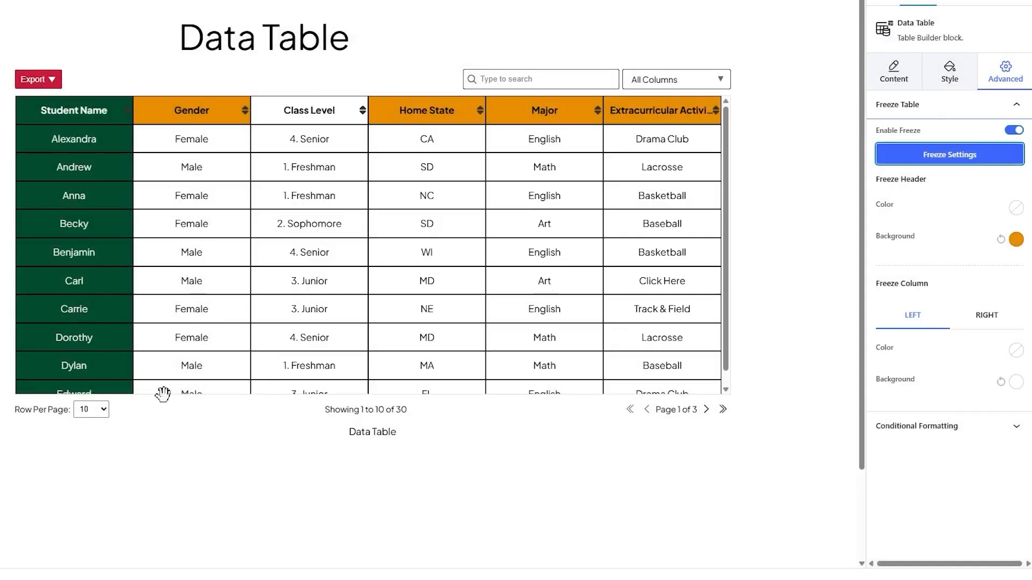
# Set the left freeze column's background to light mint green and check the frozen column across the width of the customer table.
pyautogui.click(1014, 385)
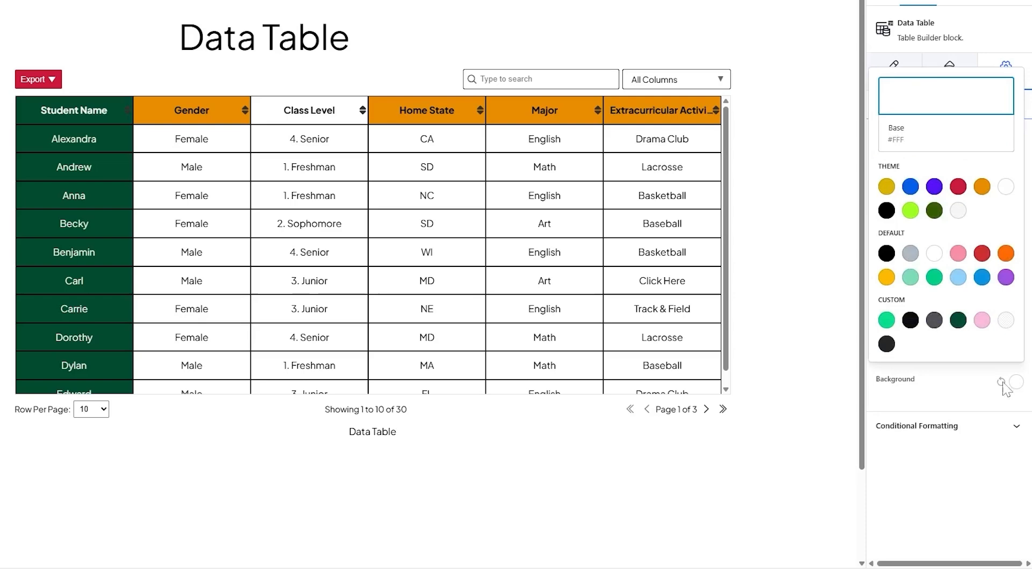
pyautogui.click(910, 278)
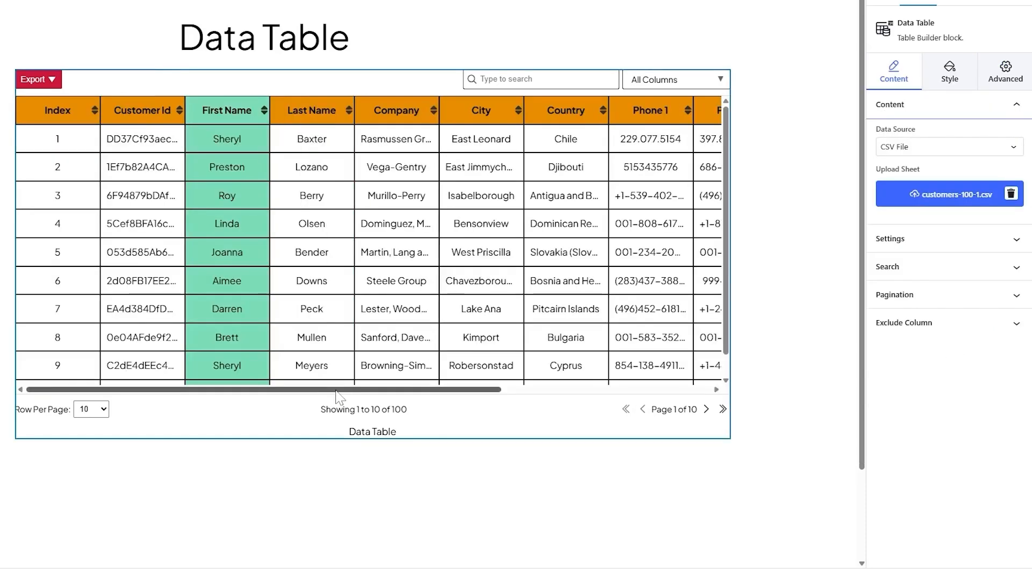
pyautogui.moveTo(338, 391); pyautogui.dragTo(504, 398)
pyautogui.moveTo(504, 397); pyautogui.dragTo(338, 397)
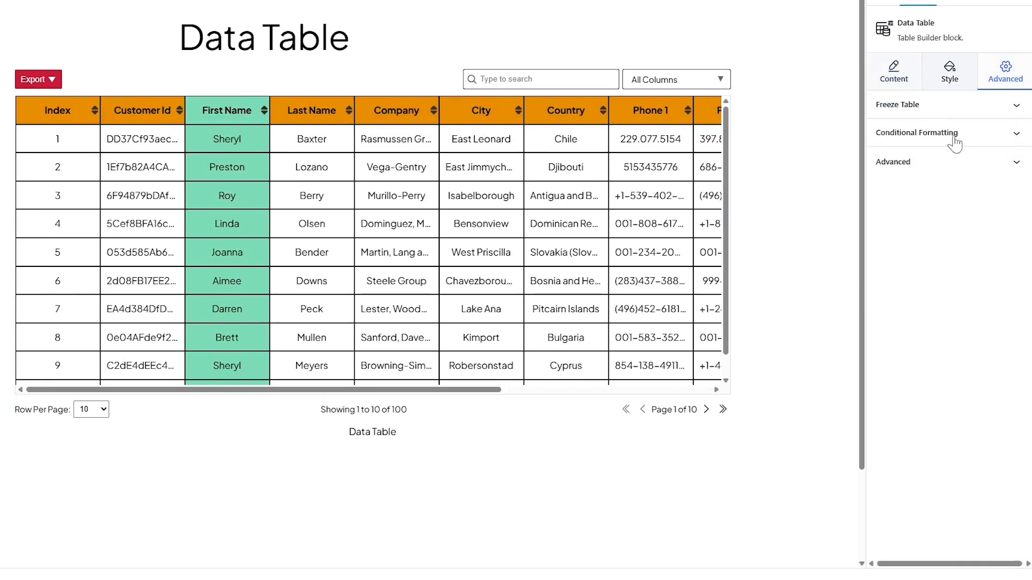
# Set up a conditional formatting rule on the First Name column with the condition Is Equal To and a customer's first name as comparison value.
pyautogui.click(954, 138)
pyautogui.click(946, 208)
pyautogui.click(919, 256)
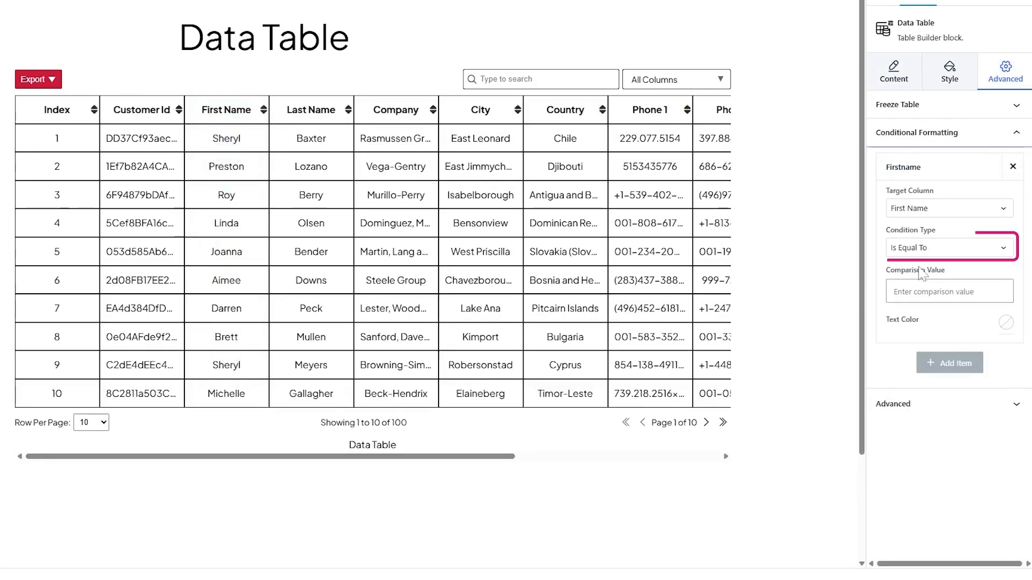
pyautogui.click(922, 291)
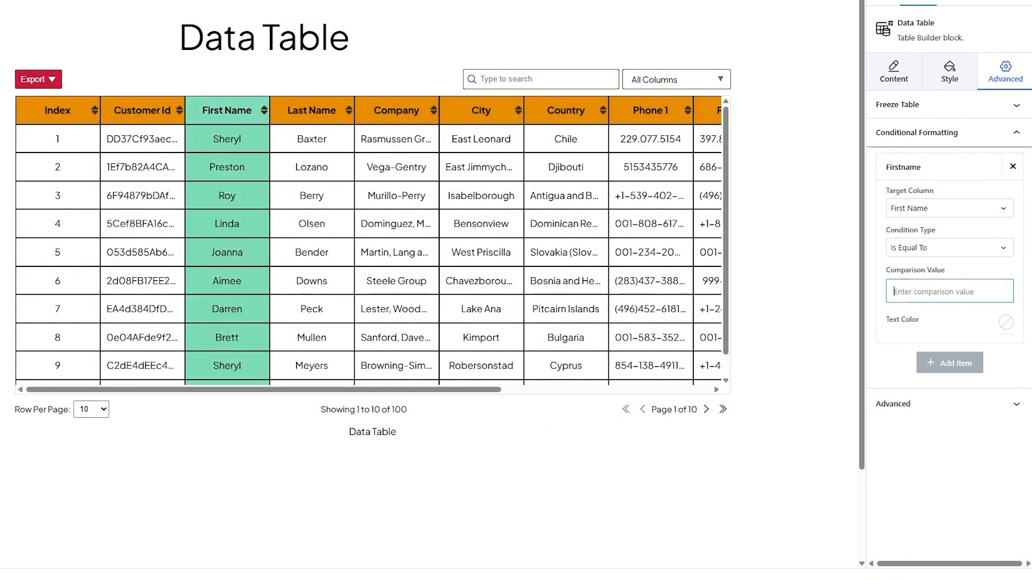
pyautogui.write('roy')
# Try pink as the text color for the cell matching the First Name rule.
pyautogui.click(1005, 362)
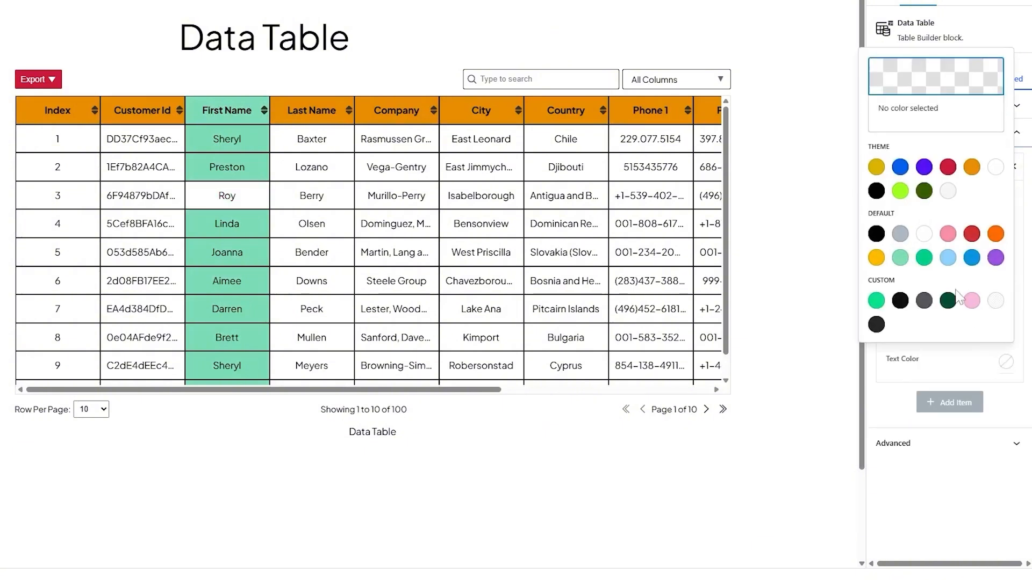
pyautogui.click(948, 239)
pyautogui.click(949, 368)
# Switch the First Name rule's formatting to Background Color and fill the matching cell with solid light pink.
pyautogui.click(923, 336)
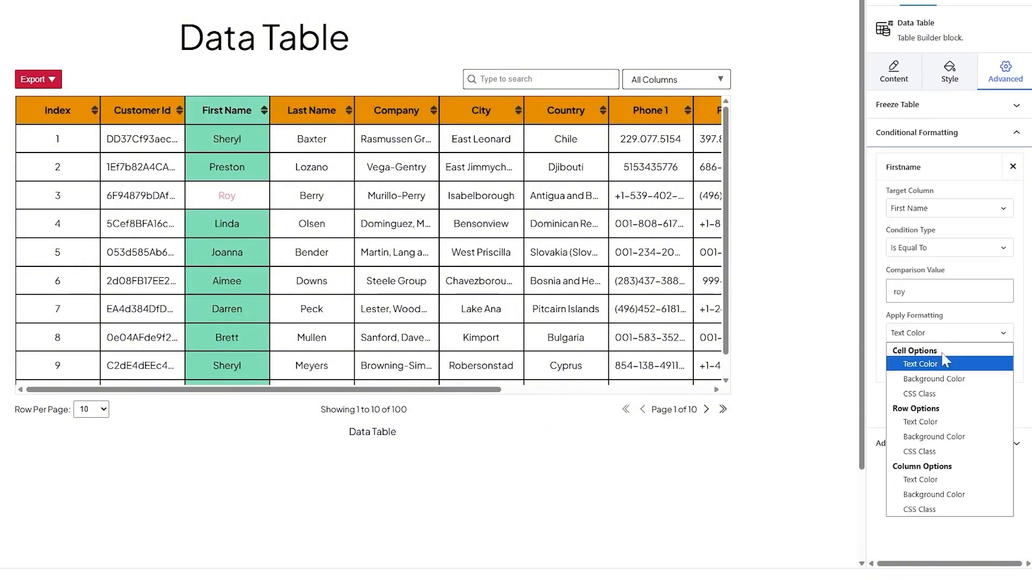
pyautogui.click(906, 436)
pyautogui.click(995, 363)
pyautogui.click(1006, 391)
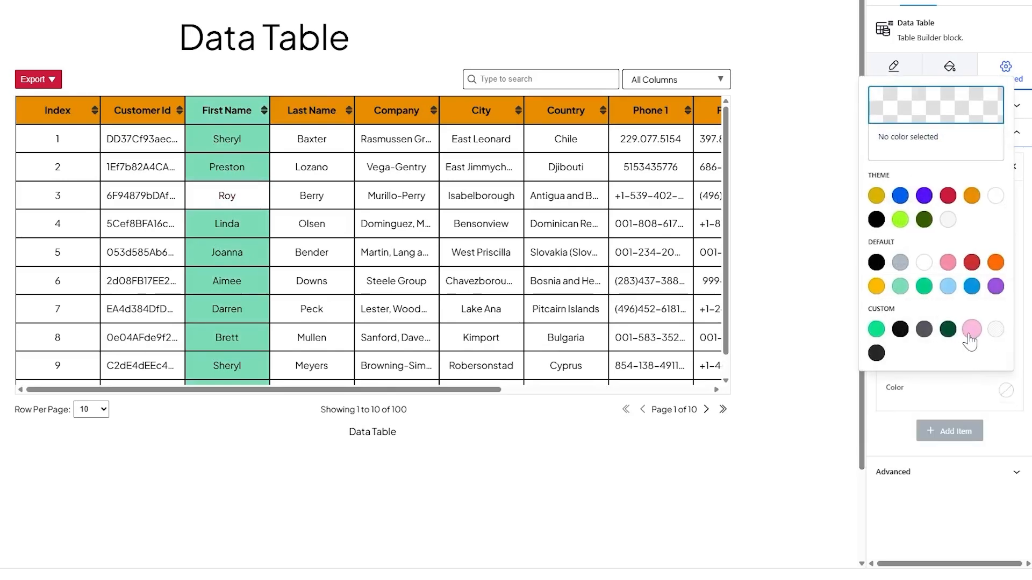
pyautogui.click(971, 329)
pyautogui.click(971, 381)
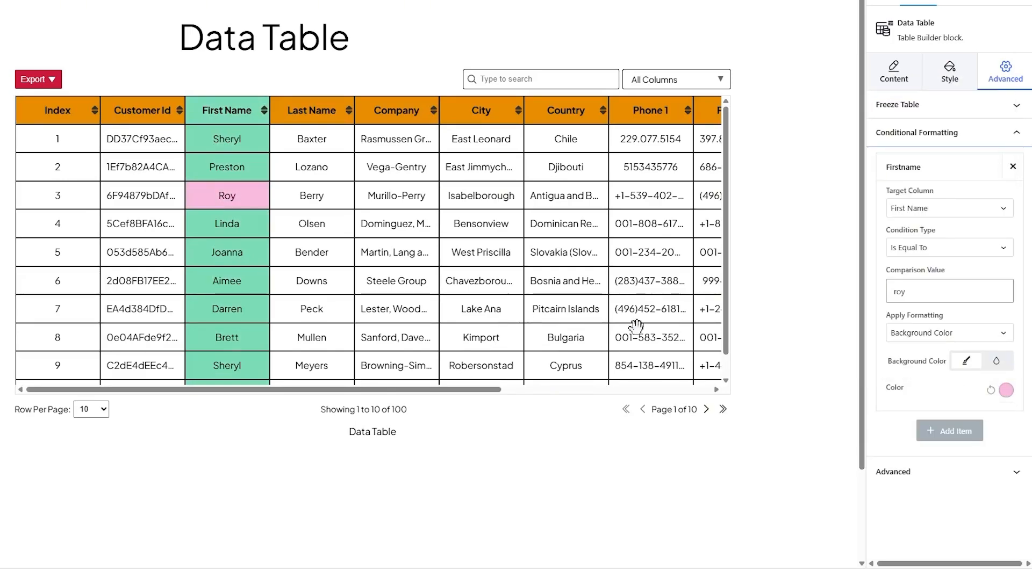
# Look through the column filter options of the Marketing Budget Tracker table and search all columns for "social".
pyautogui.scroll(-1, 587, 263)
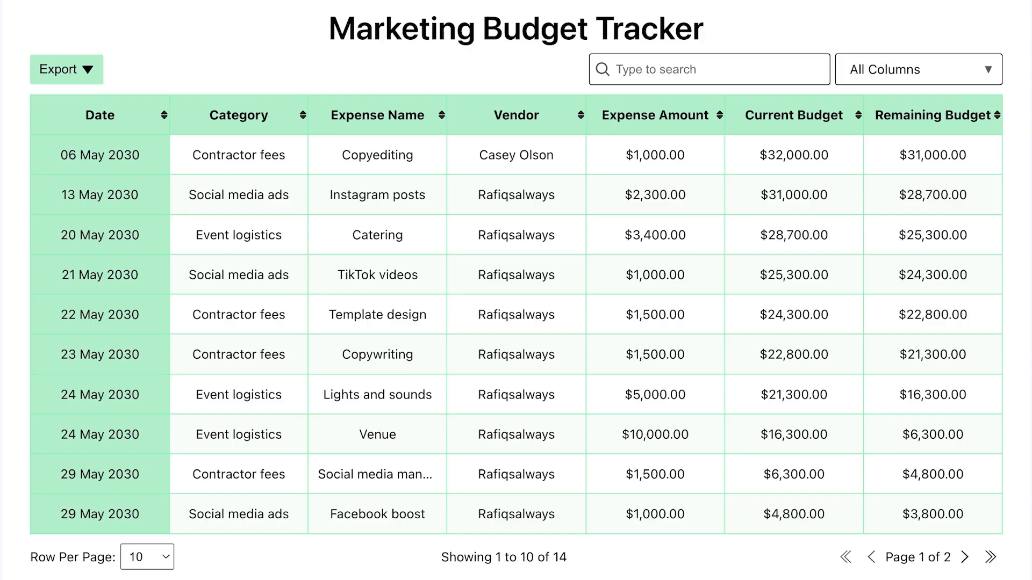
pyautogui.click(925, 81)
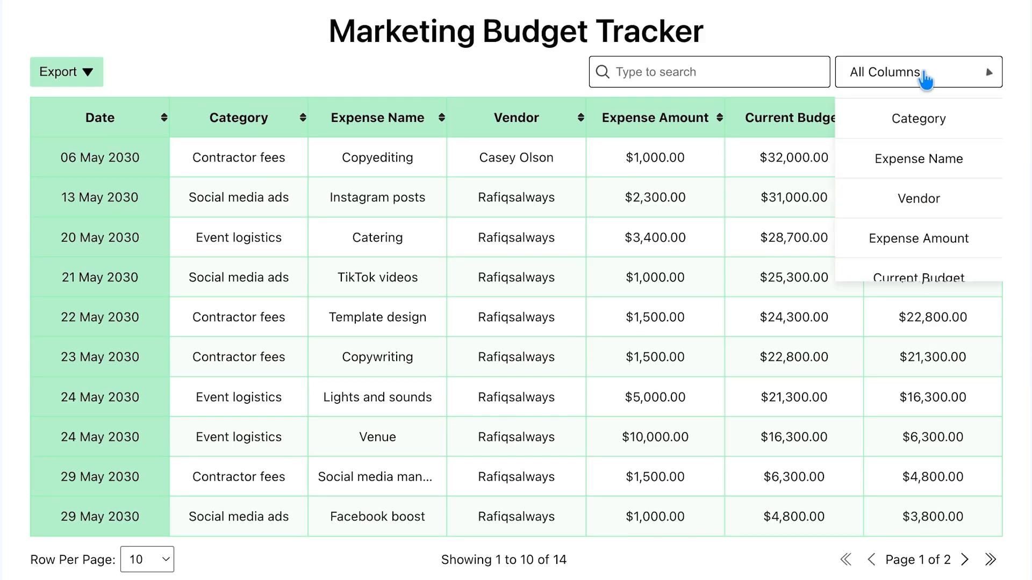
pyautogui.scroll(-1, 944, 217)
pyautogui.scroll(-1, 944, 220)
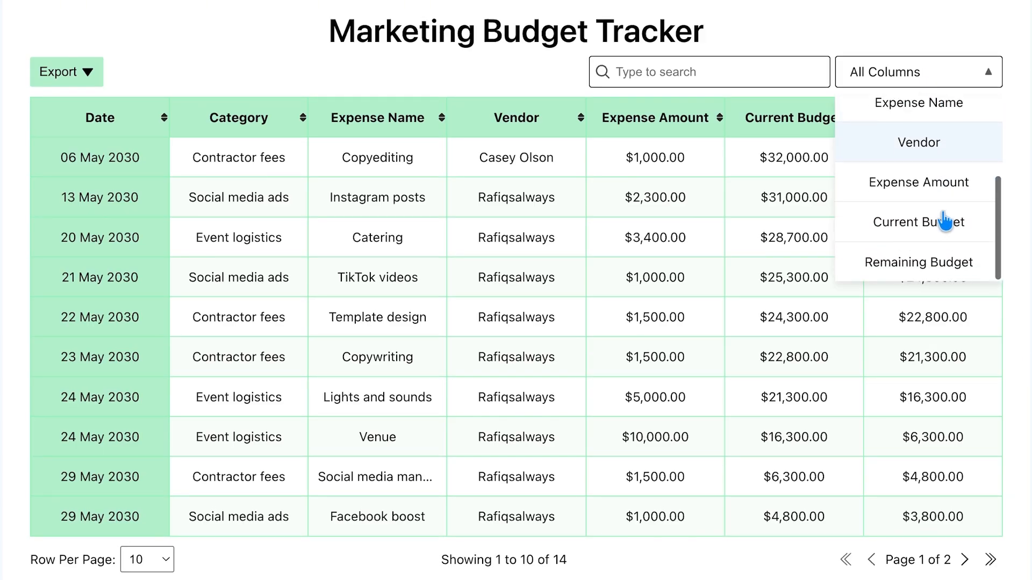
pyautogui.scroll(3, 945, 223)
pyautogui.click(812, 78)
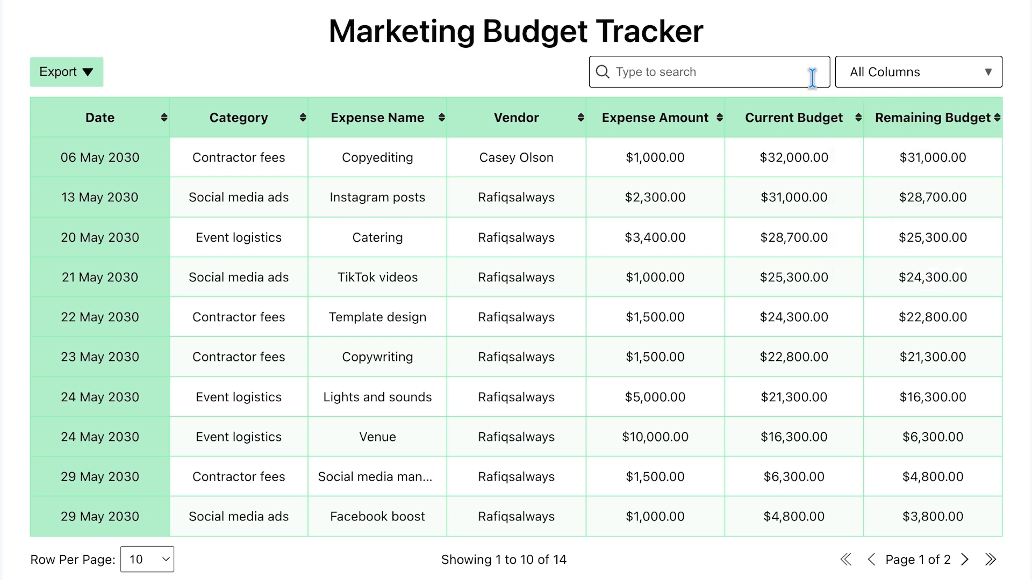
pyautogui.write('social')
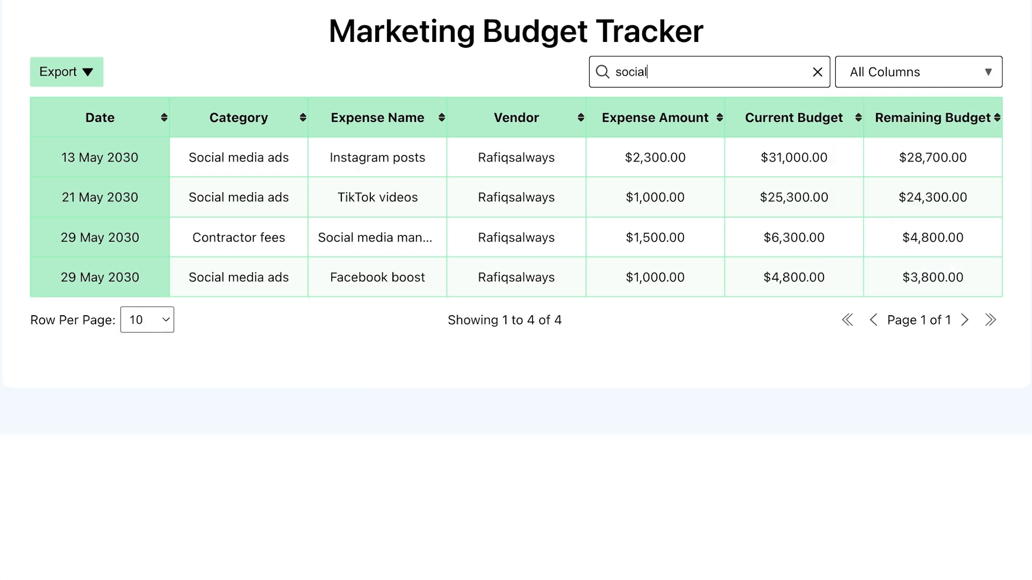